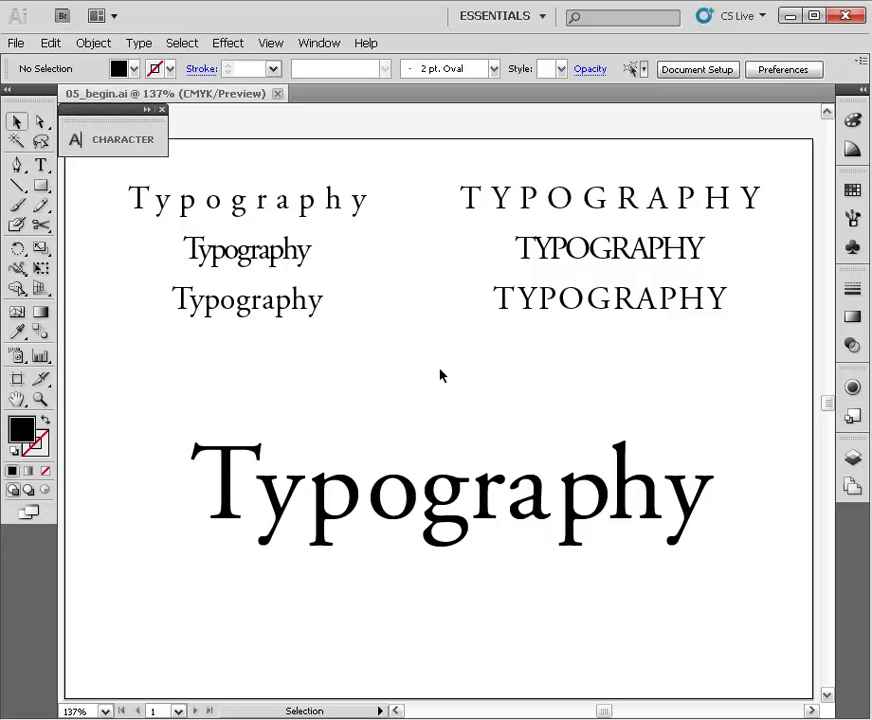
# Zoom to 300% on the left column of Typography samples and frame them in view
pyautogui.moveTo(449, 370)
pyautogui.mouseDown()
pyautogui.moveTo(447, 343)
pyautogui.moveTo(440, 346)
pyautogui.moveTo(451, 356)
pyautogui.mouseUp()
pyautogui.moveTo(551, 272); pyautogui.dragTo(516, 248)
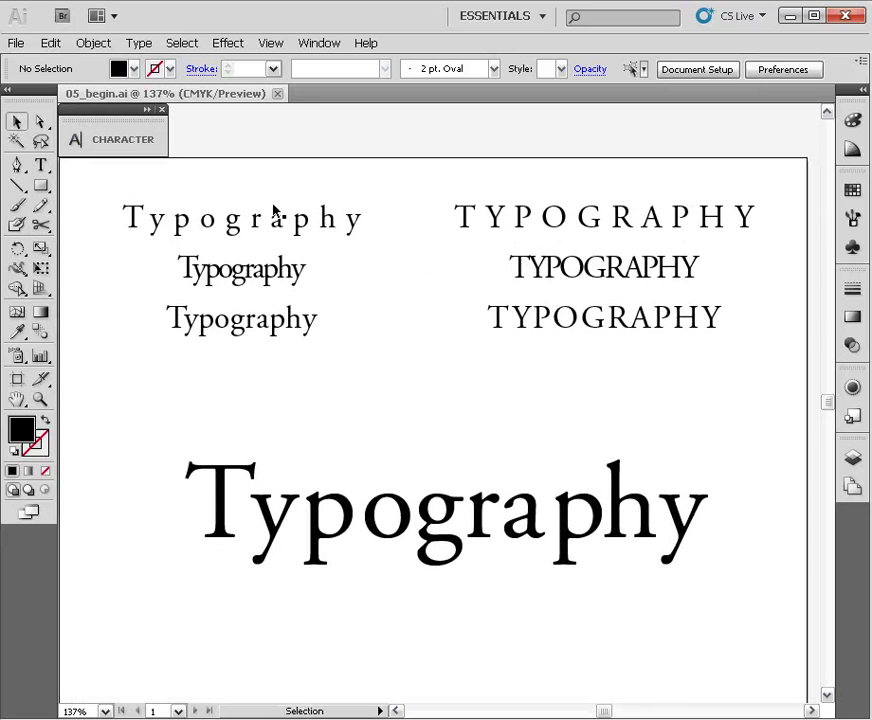
pyautogui.moveTo(269, 218); pyautogui.dragTo(350, 220)
pyautogui.moveTo(514, 138); pyautogui.dragTo(179, 398)
pyautogui.moveTo(484, 364); pyautogui.dragTo(619, 342)
pyautogui.keyDown('alt'); pyautogui.click(576, 368); pyautogui.keyUp('alt')
pyautogui.press('v')
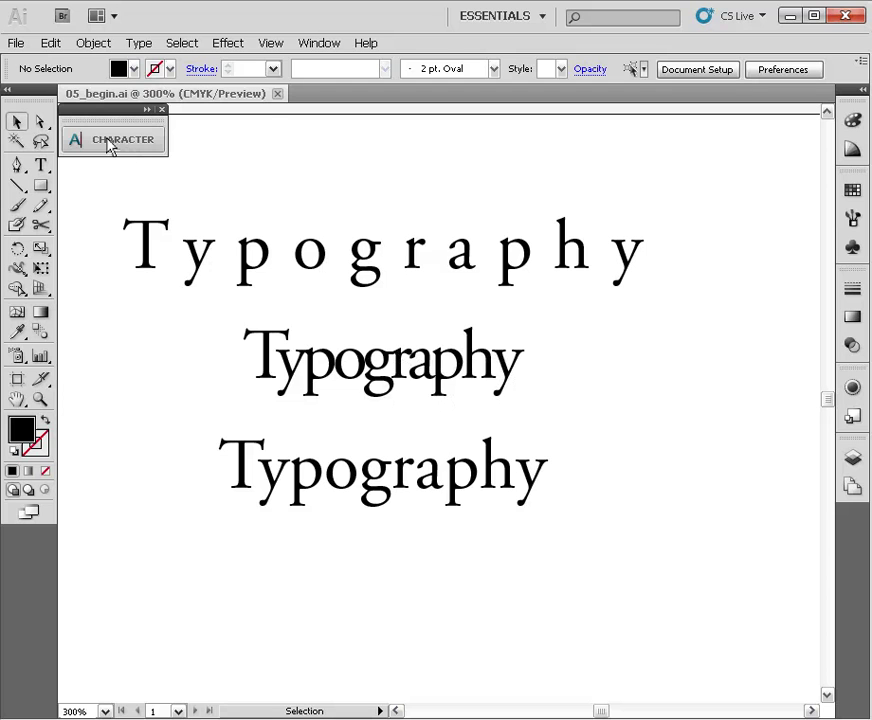
# Expand the Character panel and select the top Typography line, showing its tracking of 300
pyautogui.click(146, 110)
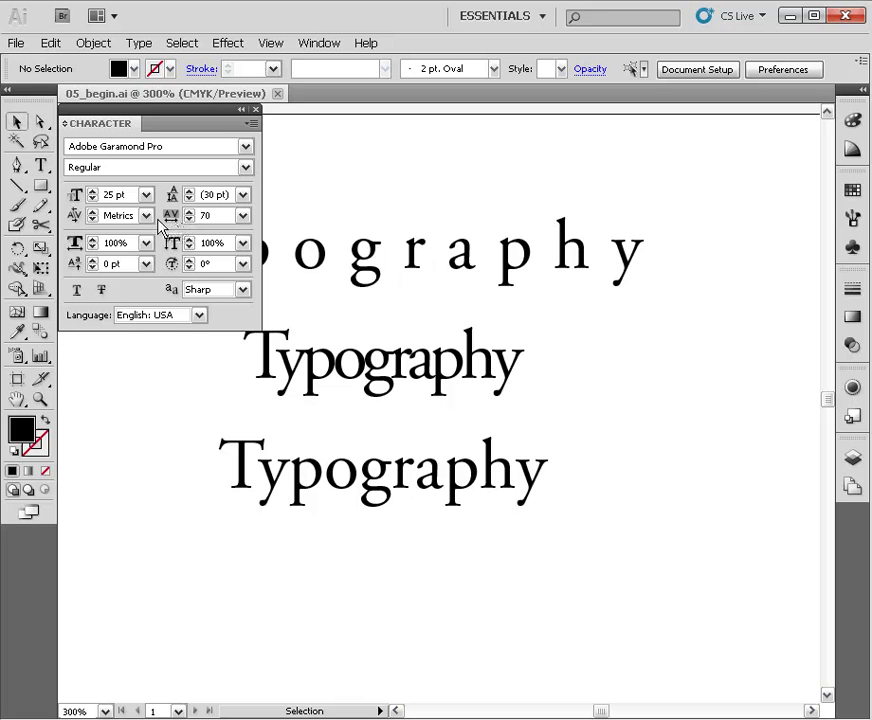
pyautogui.press('space')
pyautogui.moveTo(385, 241); pyautogui.dragTo(512, 249)
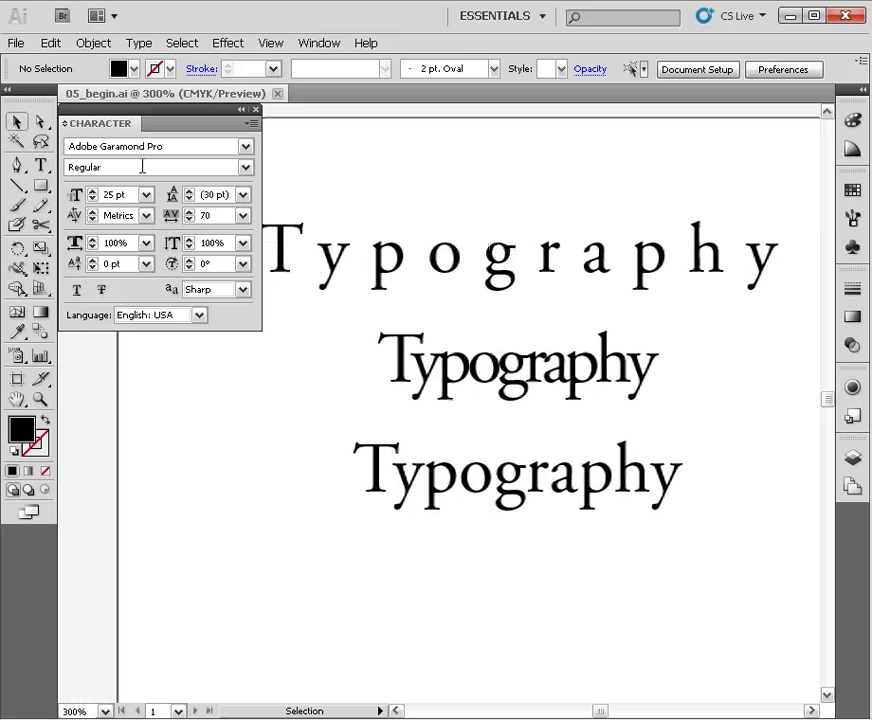
pyautogui.click(450, 272)
pyautogui.press('space')
pyautogui.moveTo(553, 259); pyautogui.dragTo(577, 242)
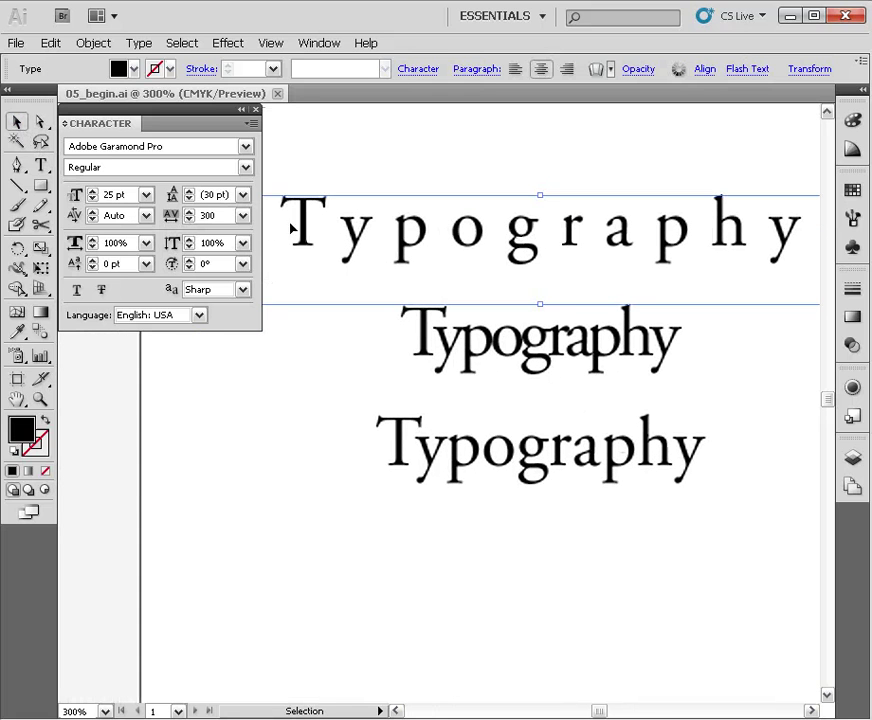
# Set the top line's tracking to 0, then 200, and finally -100
pyautogui.doubleClick(203, 216)
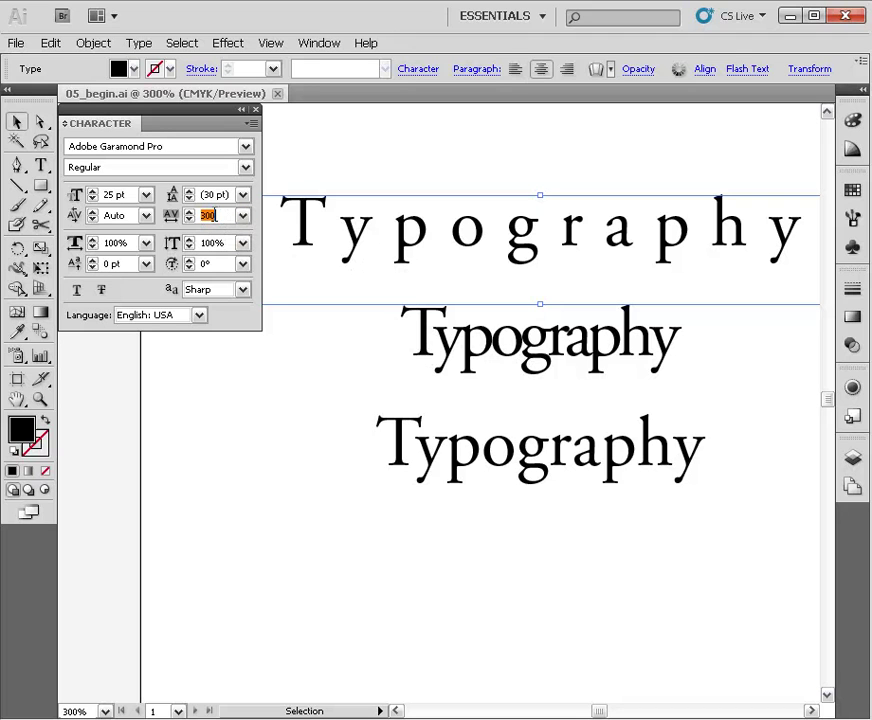
pyautogui.write('0')
pyautogui.press('Return')
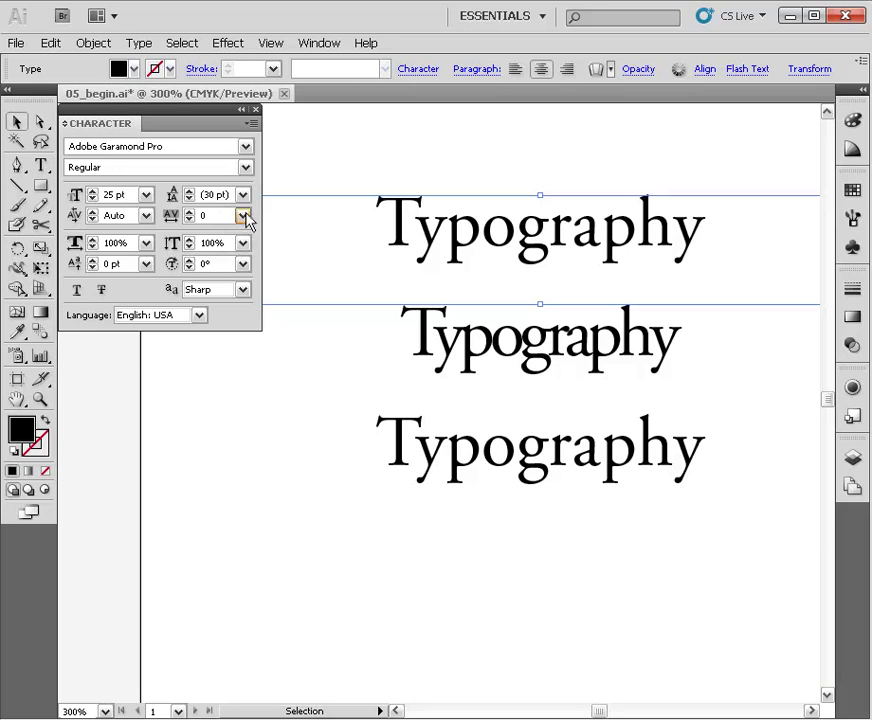
pyautogui.click(247, 220)
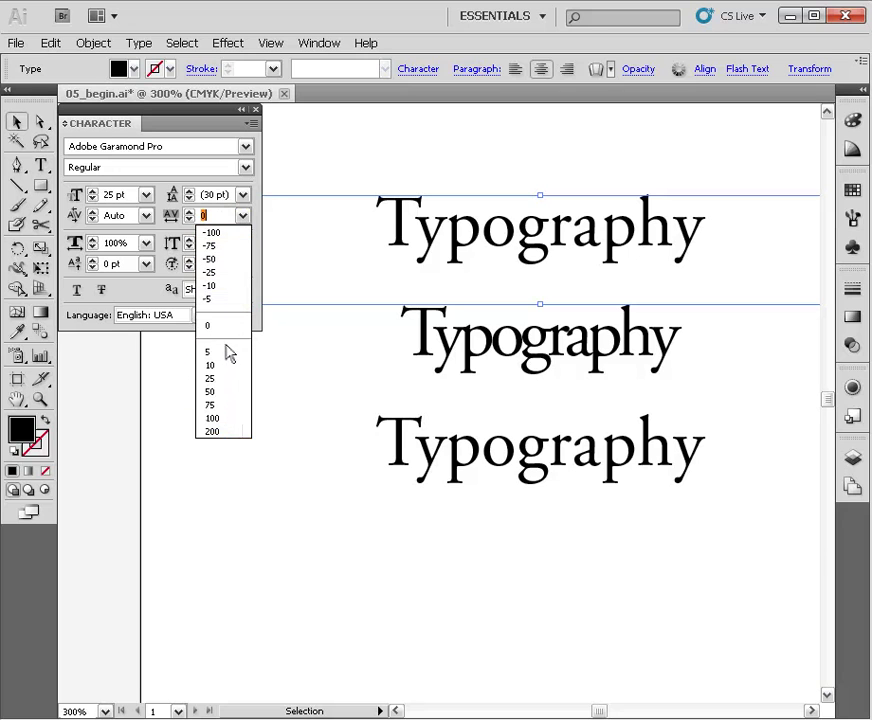
pyautogui.click(213, 431)
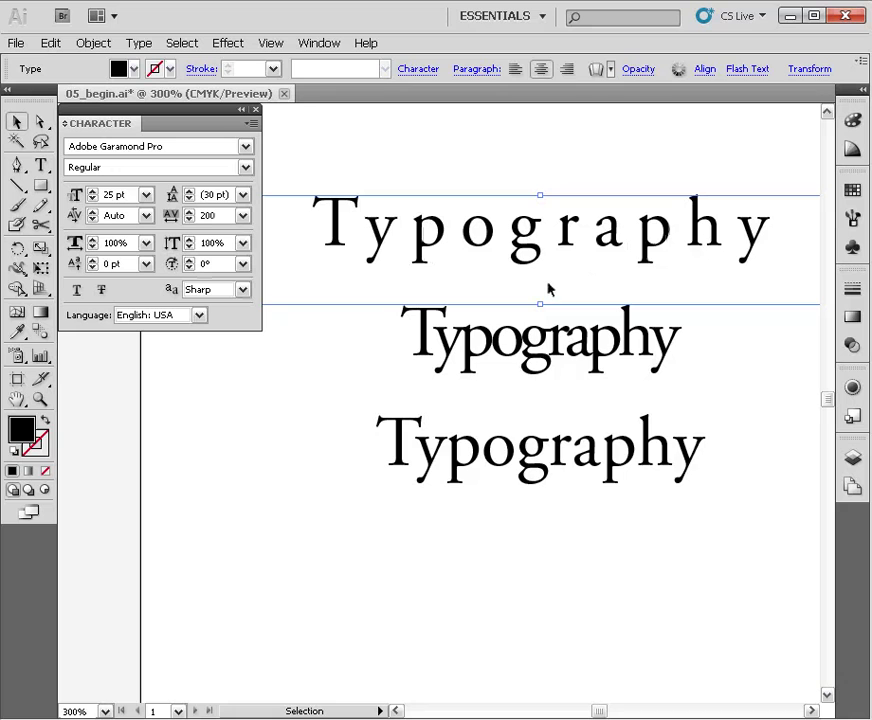
pyautogui.click(242, 216)
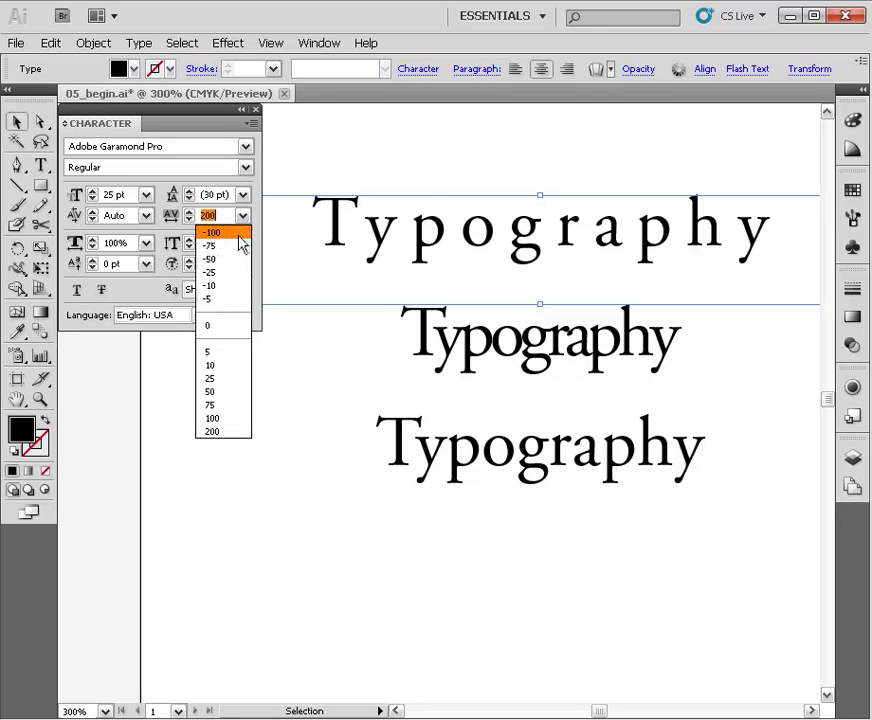
pyautogui.click(212, 232)
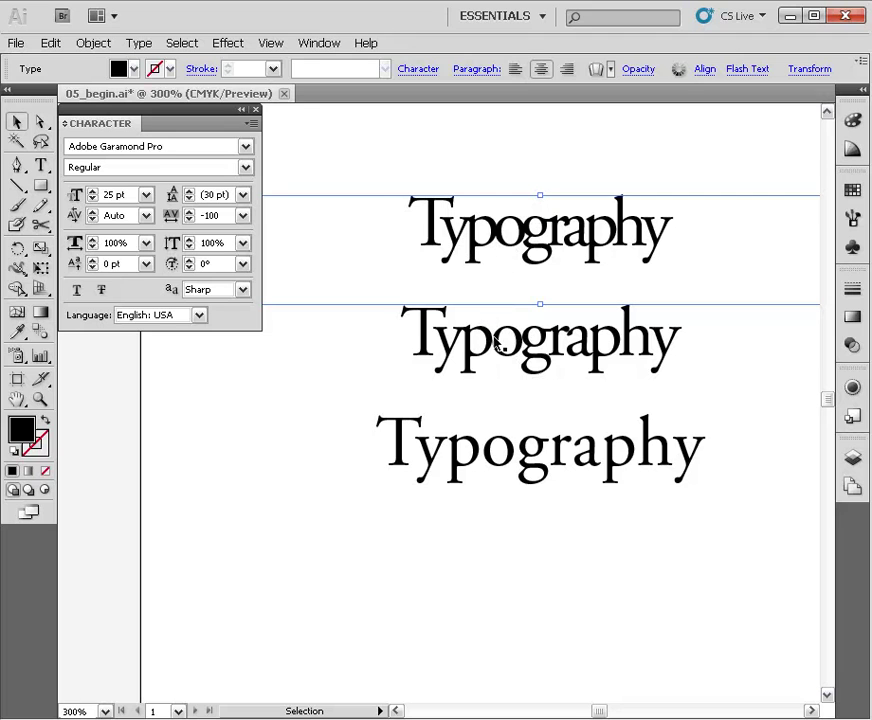
# Restore the top Typography line's tracking to 300
pyautogui.click(210, 215)
pyautogui.write('300')
pyautogui.press('Return')
# Deselect the line and zoom out through 200% to 100% to show the whole page
pyautogui.click(739, 296)
pyautogui.press('space')
pyautogui.moveTo(739, 296); pyautogui.dragTo(433, 390)
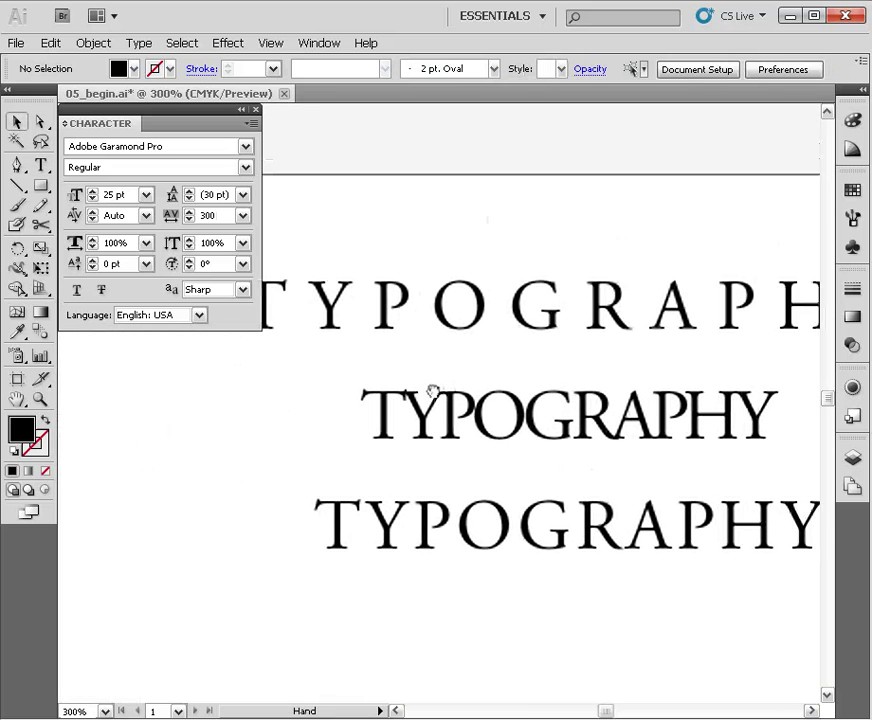
pyautogui.keyDown('ctrl'); pyautogui.keyDown('alt'); pyautogui.click(609, 346); pyautogui.keyUp('alt'); pyautogui.keyUp('ctrl')
pyautogui.moveTo(555, 383); pyautogui.dragTo(582, 386)
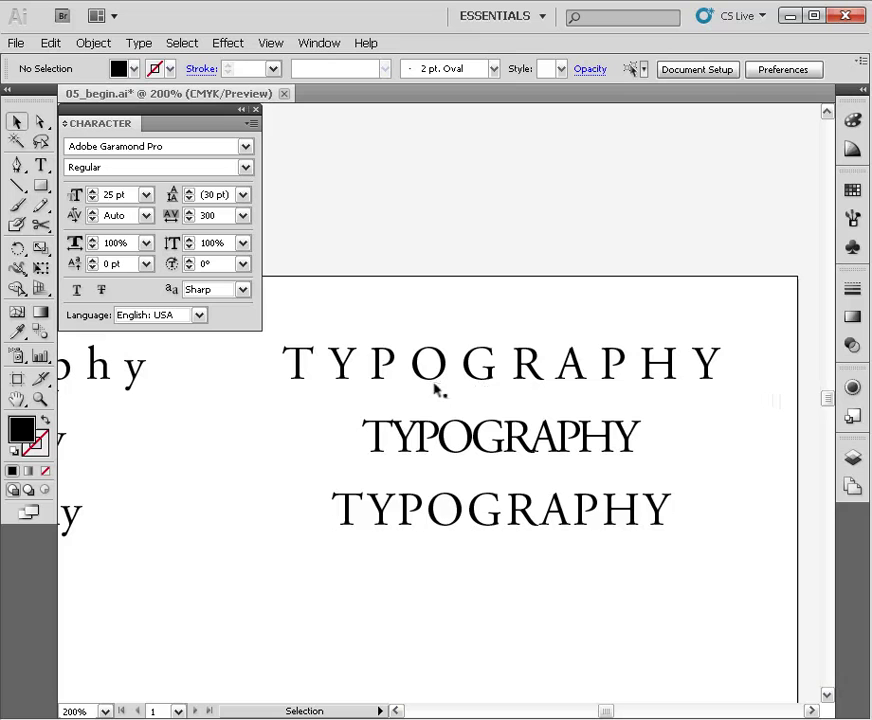
pyautogui.moveTo(512, 370); pyautogui.dragTo(541, 344)
pyautogui.keyDown('ctrl'); pyautogui.keyDown('alt'); pyautogui.click(519, 392); pyautogui.keyUp('alt'); pyautogui.keyUp('ctrl')
pyautogui.moveTo(403, 413); pyautogui.dragTo(433, 410)
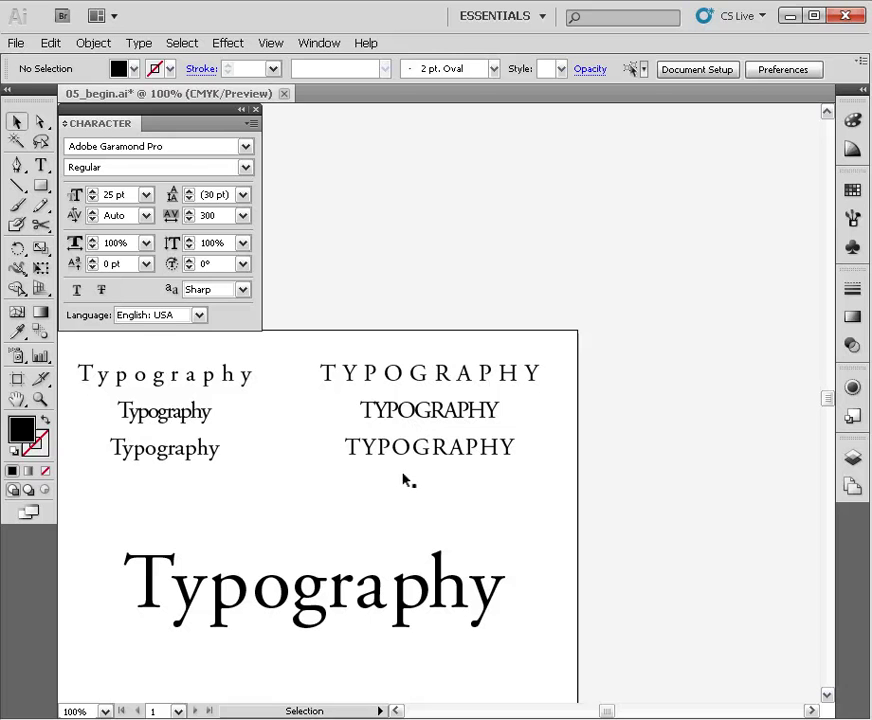
# Pan to the large Typography word and marquee-zoom in on it
pyautogui.press('space')
pyautogui.moveTo(341, 472); pyautogui.dragTo(446, 398)
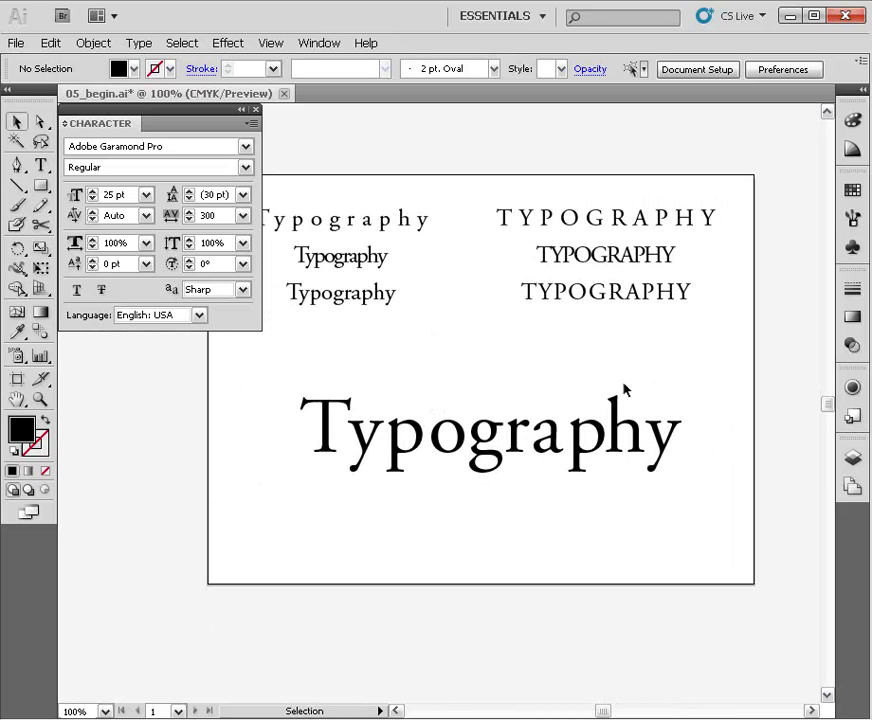
pyautogui.hotkey('ctrl', 'space')
pyautogui.moveTo(721, 361); pyautogui.dragTo(250, 562)
pyautogui.moveTo(381, 473); pyautogui.dragTo(393, 498)
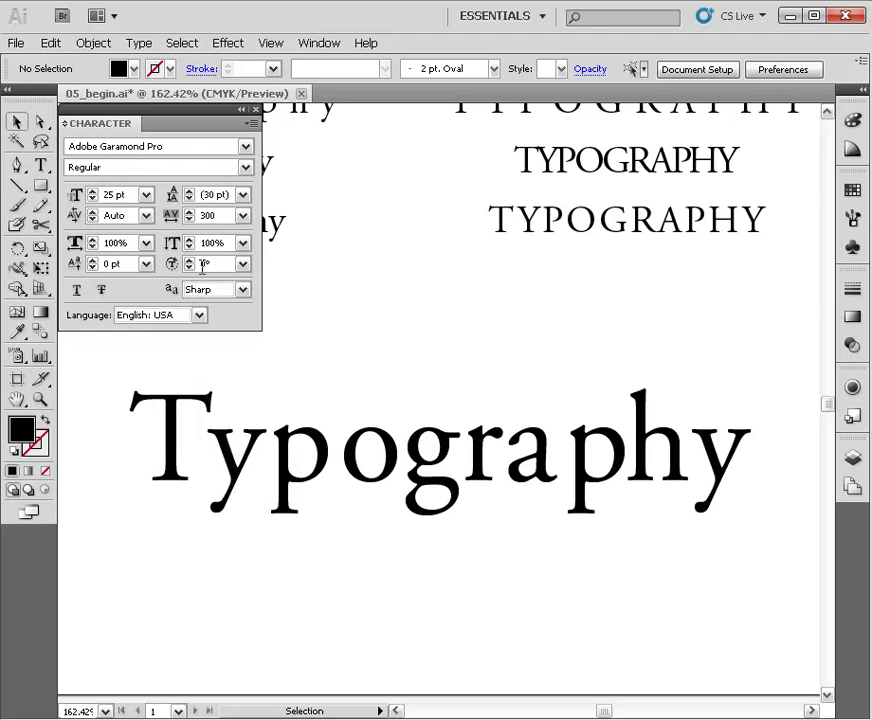
pyautogui.click(146, 218)
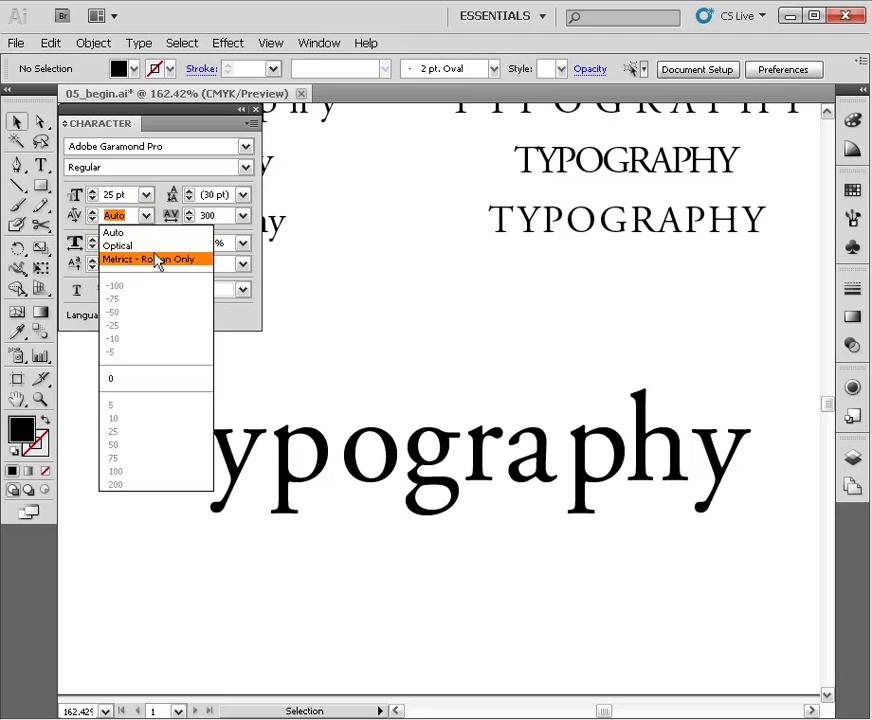
pyautogui.click(147, 218)
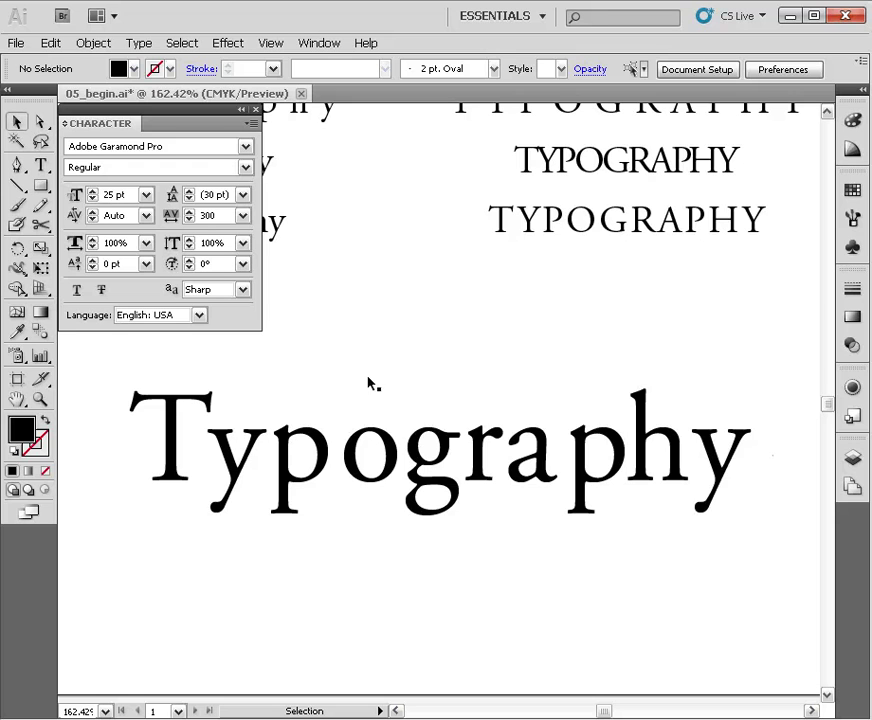
pyautogui.click(235, 481)
pyautogui.click(146, 215)
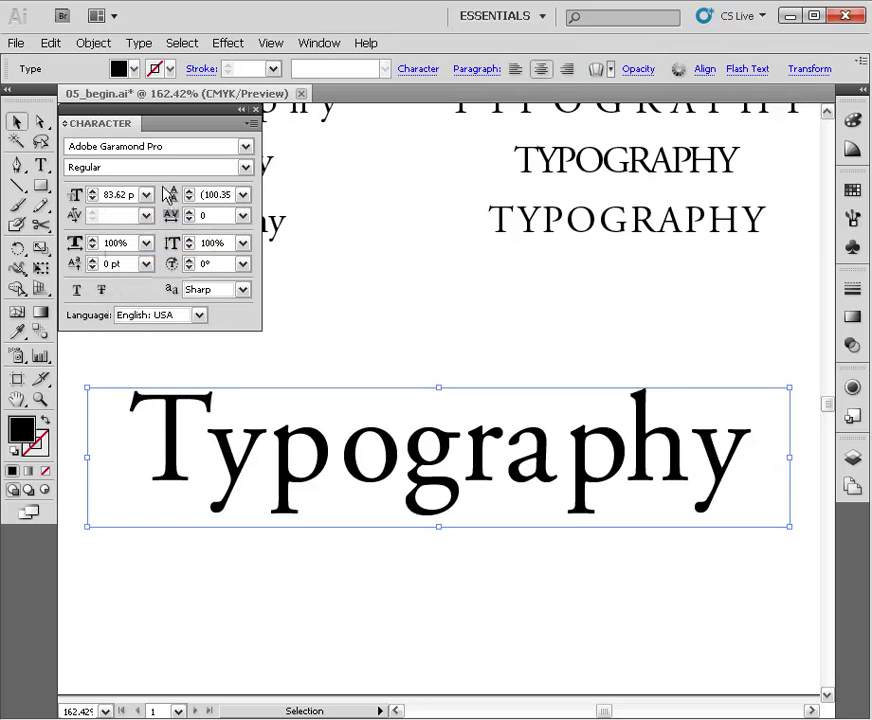
pyautogui.click(120, 140)
pyautogui.click(394, 347)
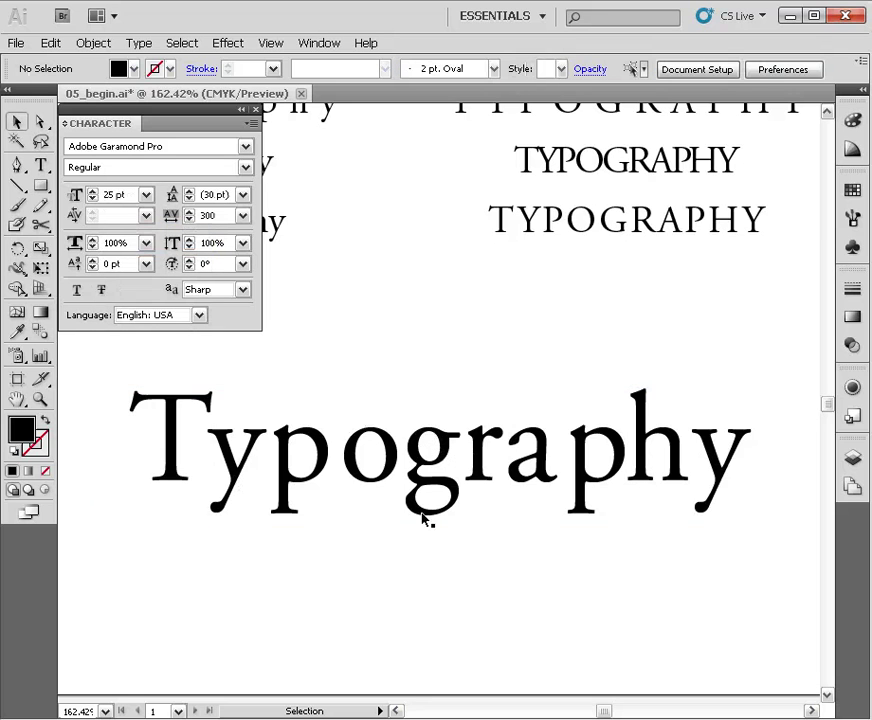
pyautogui.moveTo(446, 467); pyautogui.dragTo(457, 481)
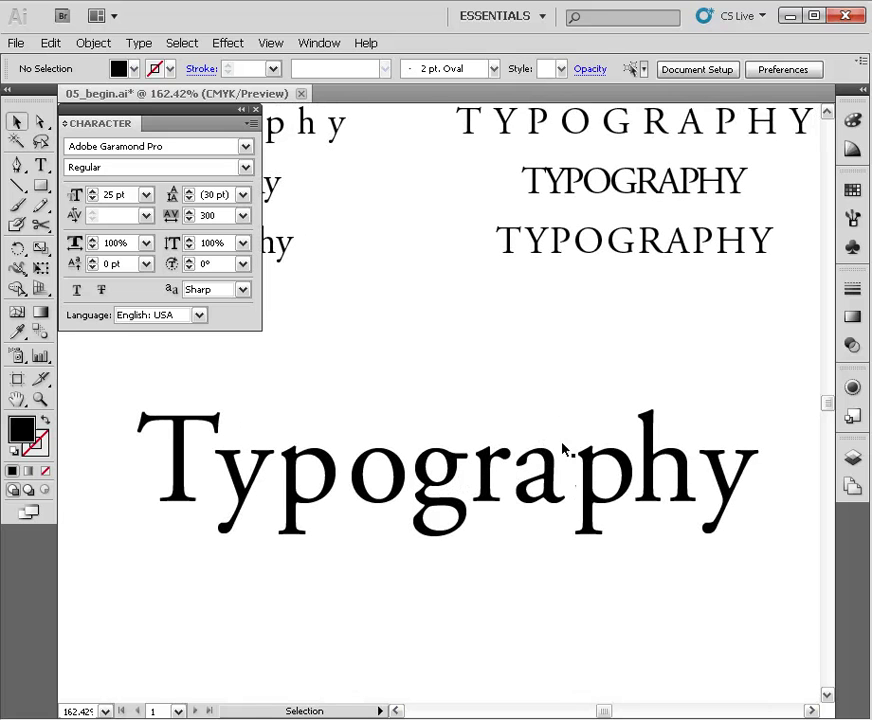
pyautogui.moveTo(634, 505); pyautogui.dragTo(613, 473)
pyautogui.moveTo(378, 485); pyautogui.dragTo(389, 510)
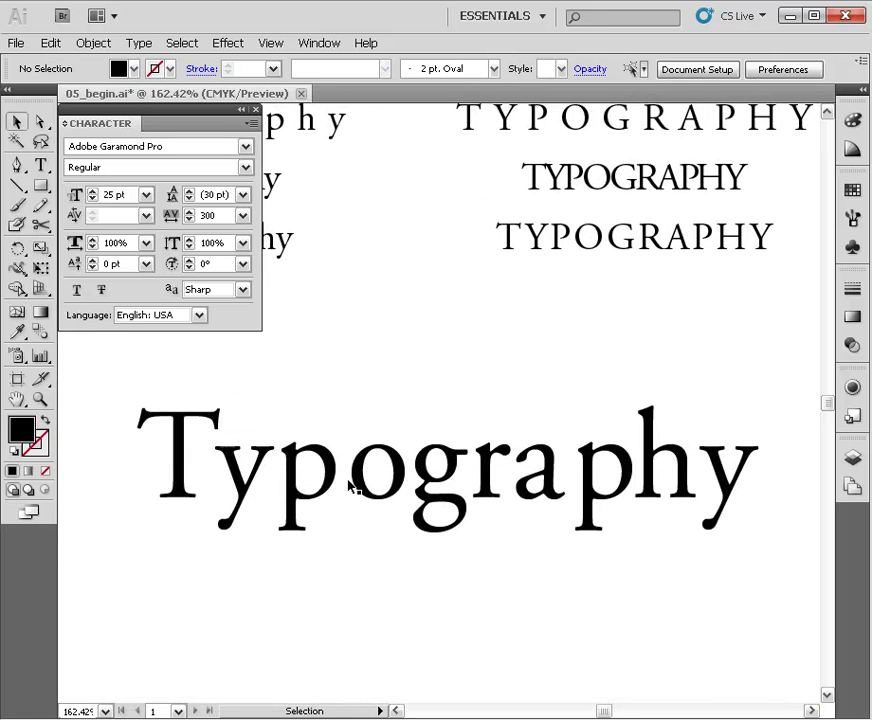
pyautogui.press('space')
pyautogui.moveTo(403, 483); pyautogui.dragTo(370, 490)
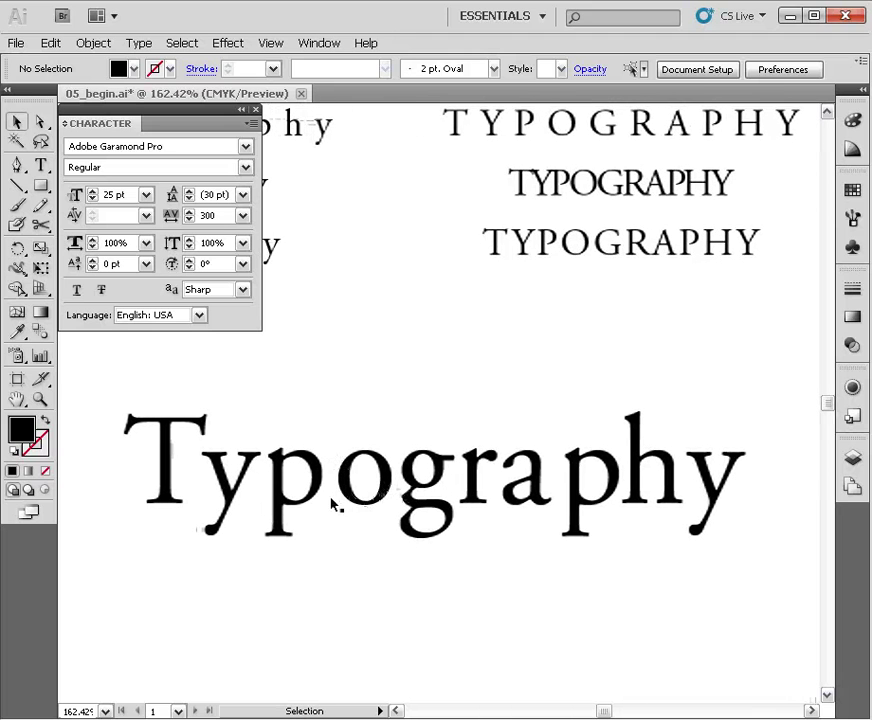
pyautogui.press('space')
pyautogui.moveTo(487, 491); pyautogui.dragTo(420, 486)
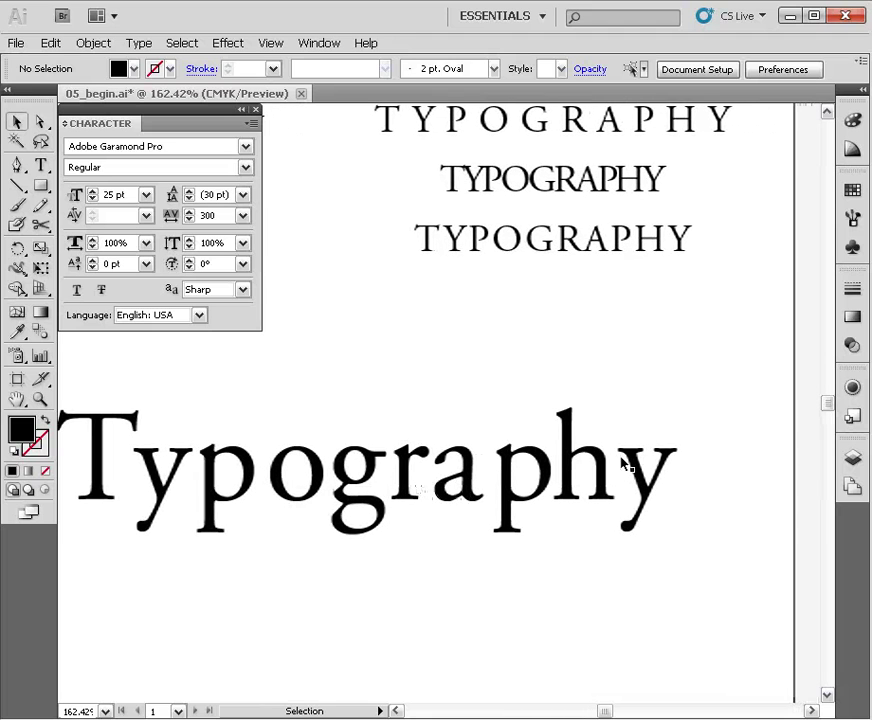
pyautogui.press('space')
pyautogui.moveTo(319, 491); pyautogui.dragTo(364, 488)
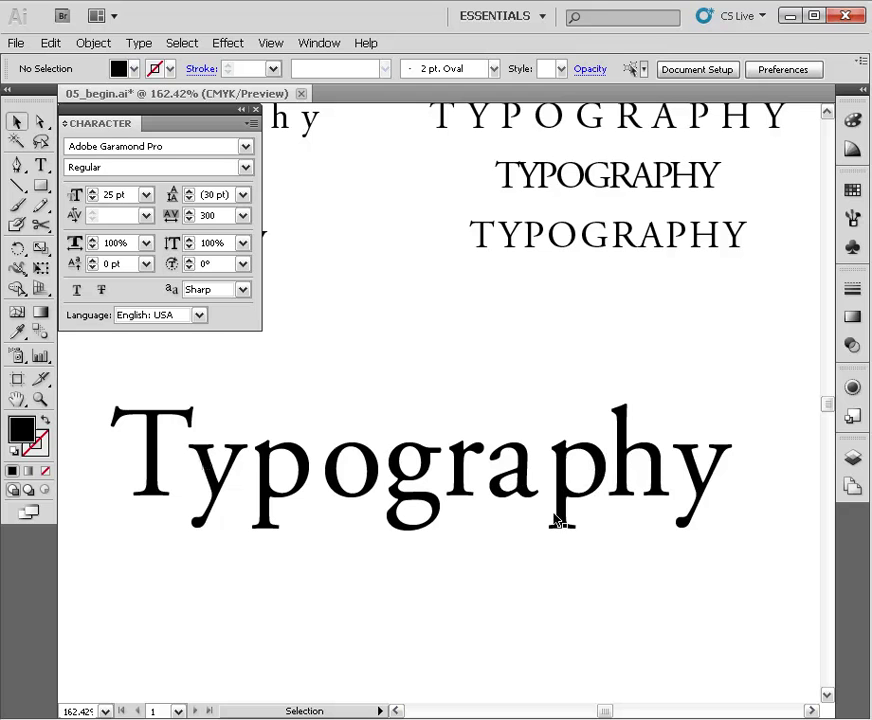
pyautogui.moveTo(492, 510); pyautogui.dragTo(479, 576)
pyautogui.keyDown('ctrl'); pyautogui.keyDown('alt'); pyautogui.click(481, 487); pyautogui.keyUp('alt'); pyautogui.keyUp('ctrl')
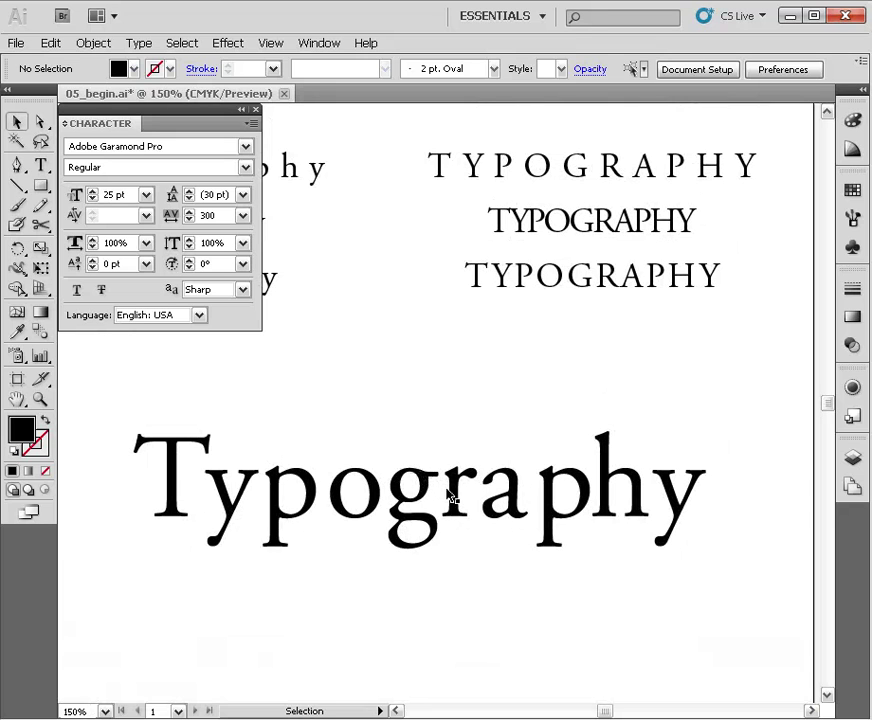
pyautogui.press('space')
pyautogui.moveTo(481, 500); pyautogui.dragTo(501, 501)
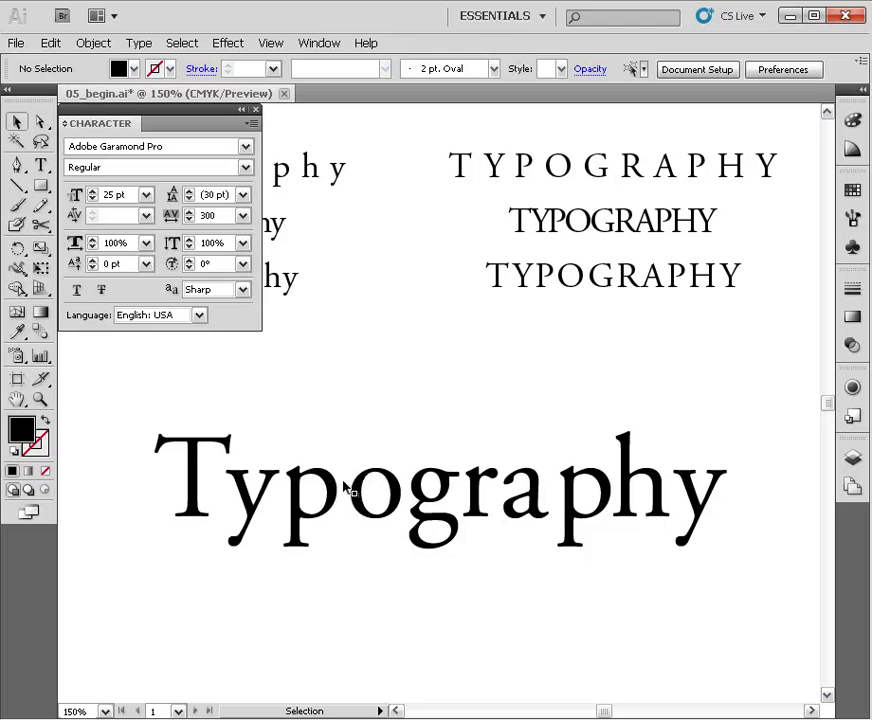
# Place the text cursor between p and o in the large Typography word and reduce their kerning from 50 to 36
pyautogui.click(350, 490)
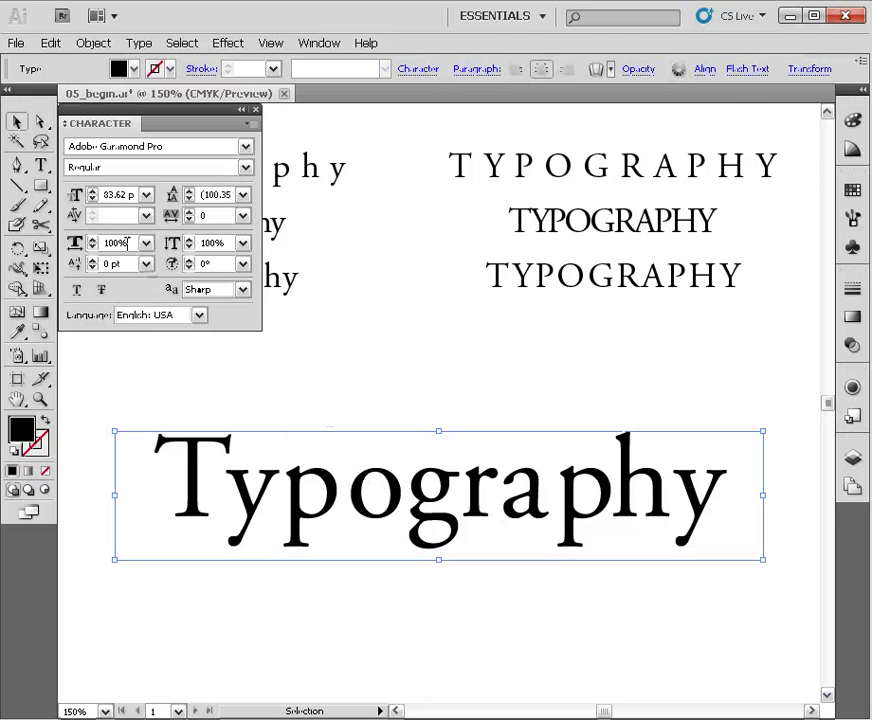
pyautogui.click(36, 167)
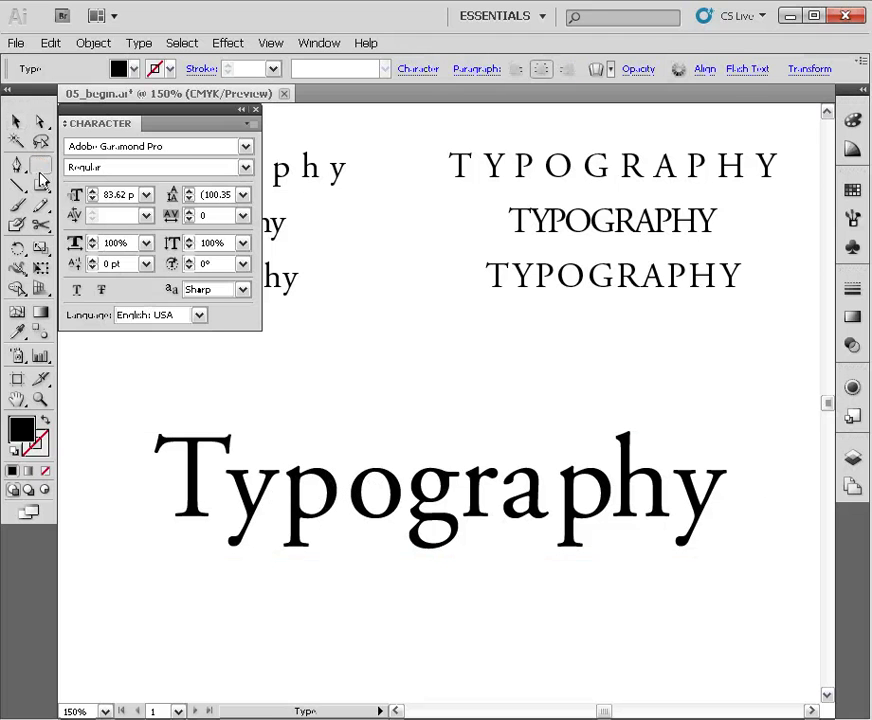
pyautogui.click(345, 485)
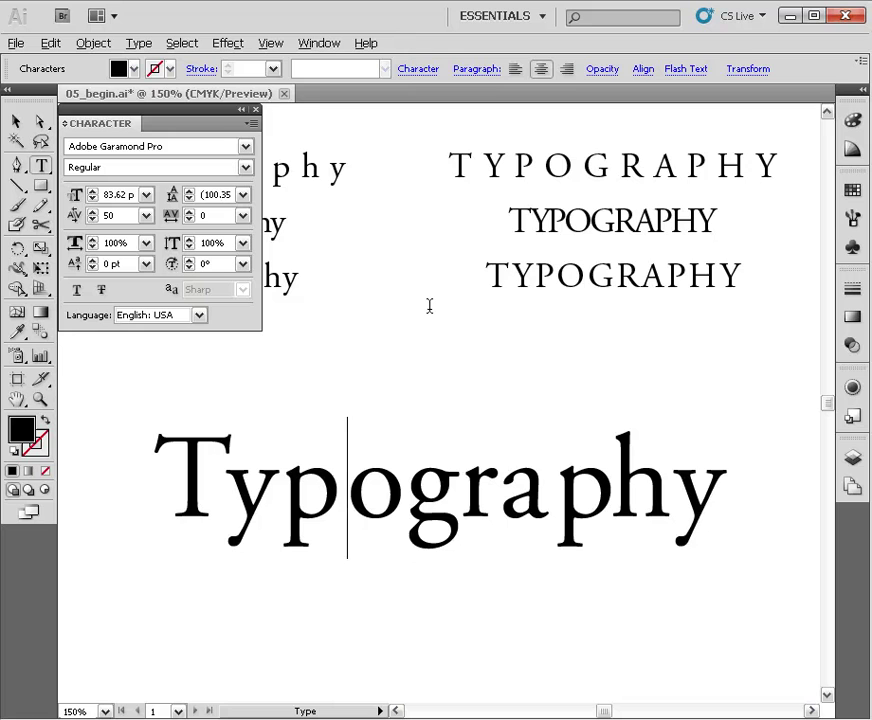
pyautogui.hotkey('alt', 'Left')
pyautogui.hotkey('alt', 'Left')
pyautogui.hotkey('alt', 'Left')
pyautogui.hotkey('alt', 'Left')
pyautogui.hotkey('alt', 'Left')
pyautogui.hotkey('alt', 'Left')
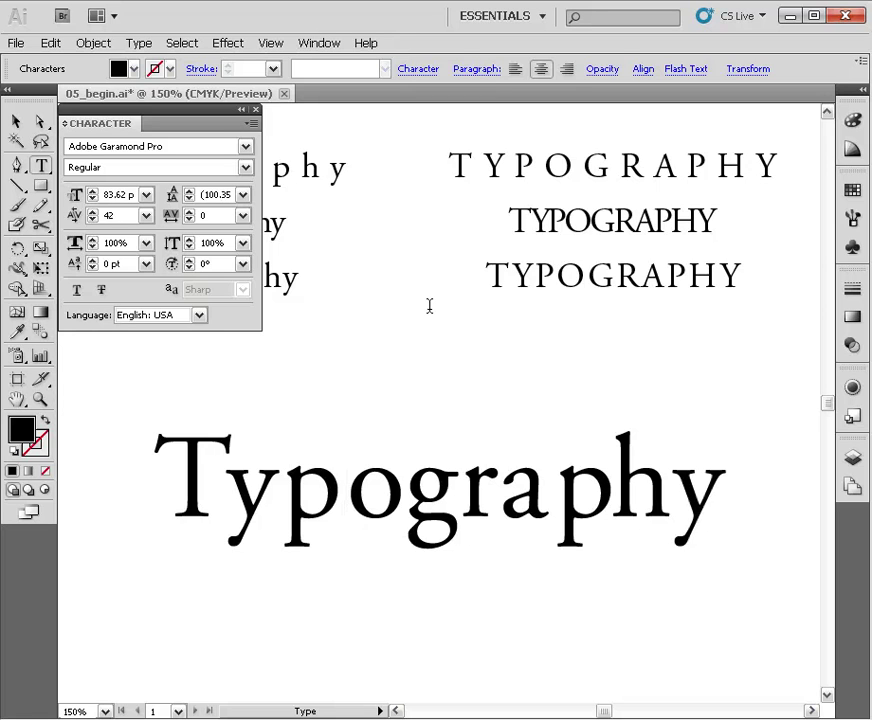
pyautogui.hotkey('alt', 'Left')
pyautogui.hotkey('alt', 'Left')
pyautogui.hotkey('alt', 'Left')
pyautogui.hotkey('alt', 'Left')
pyautogui.hotkey('alt', 'Left')
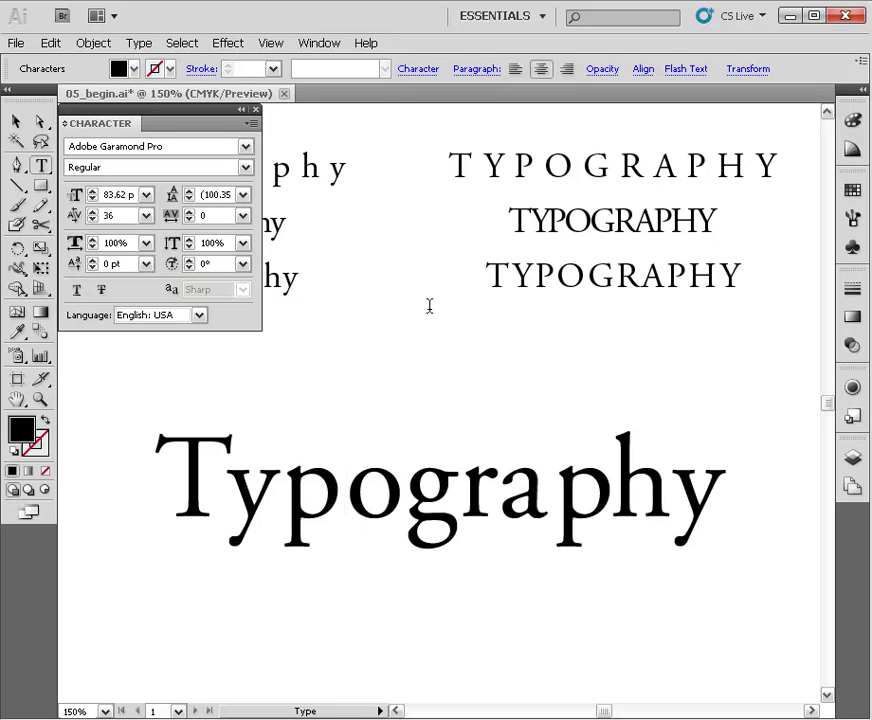
pyautogui.hotkey('alt', 'Left')
pyautogui.hotkey('alt', 'Left')
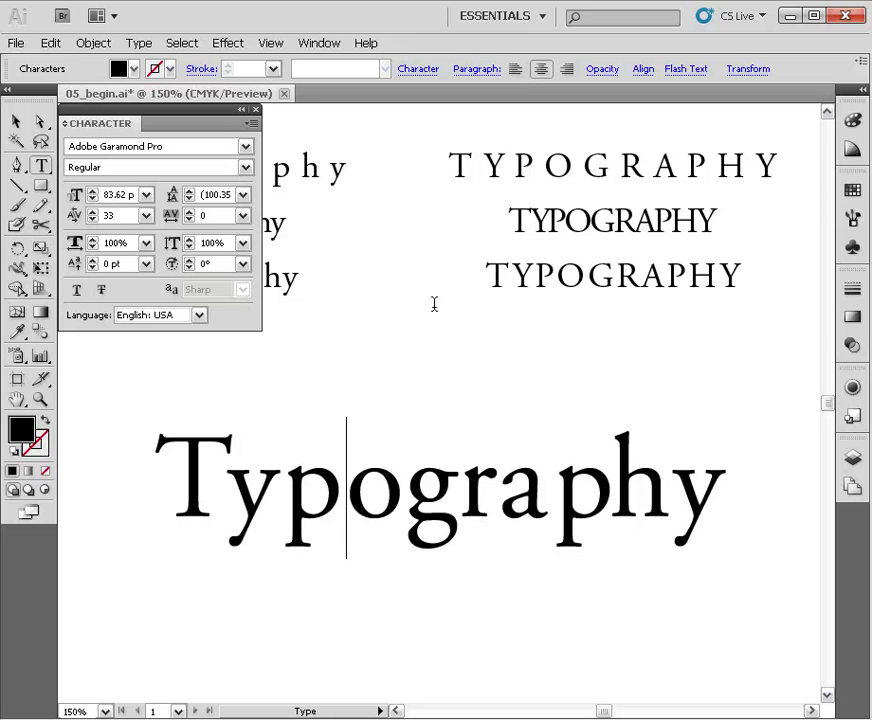
pyautogui.click(52, 44)
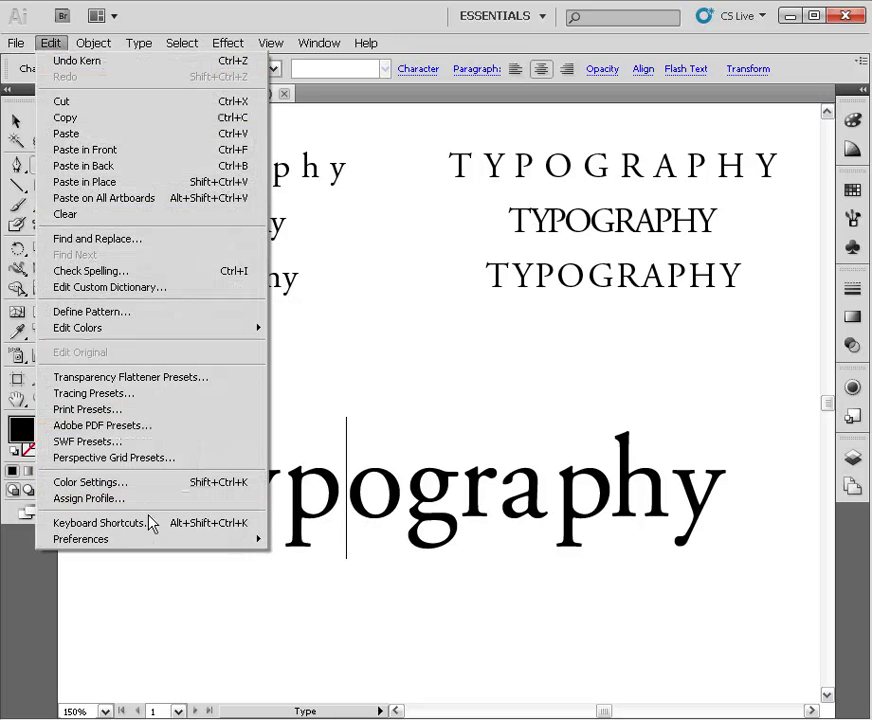
pyautogui.moveTo(152, 543)
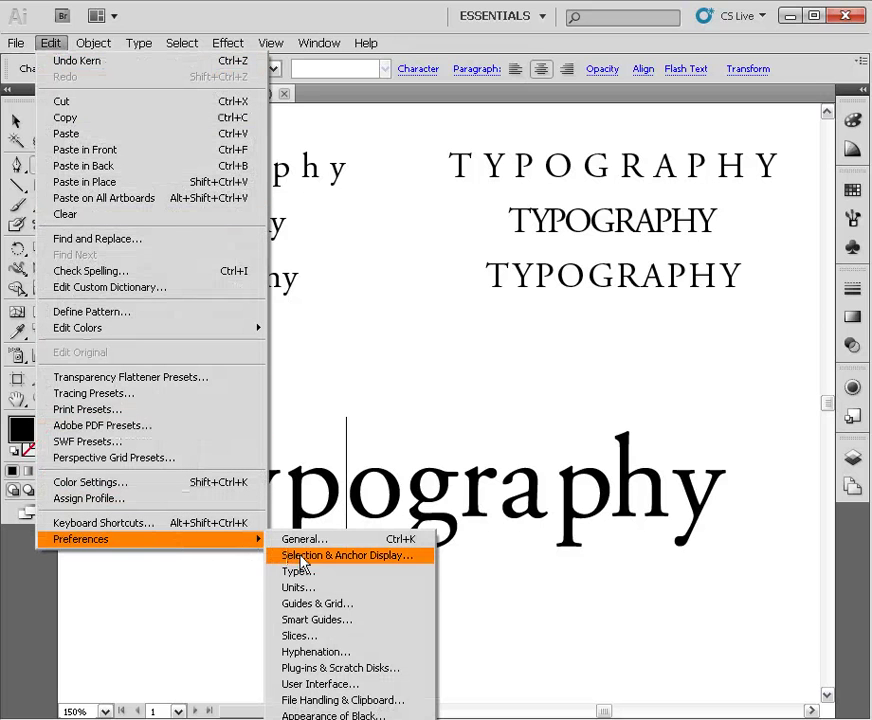
pyautogui.click(313, 576)
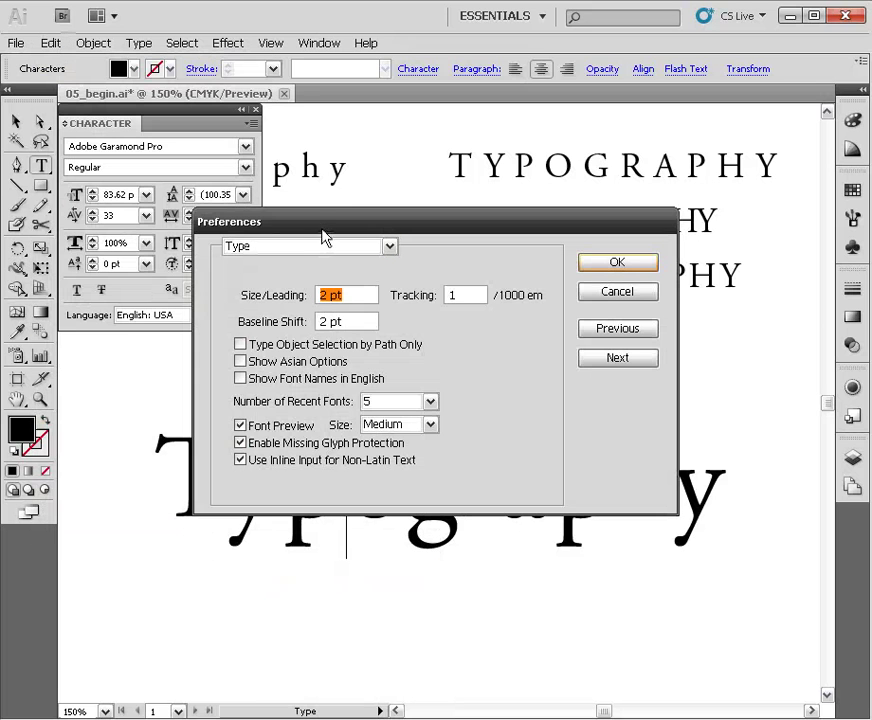
pyautogui.moveTo(321, 234); pyautogui.dragTo(407, 173)
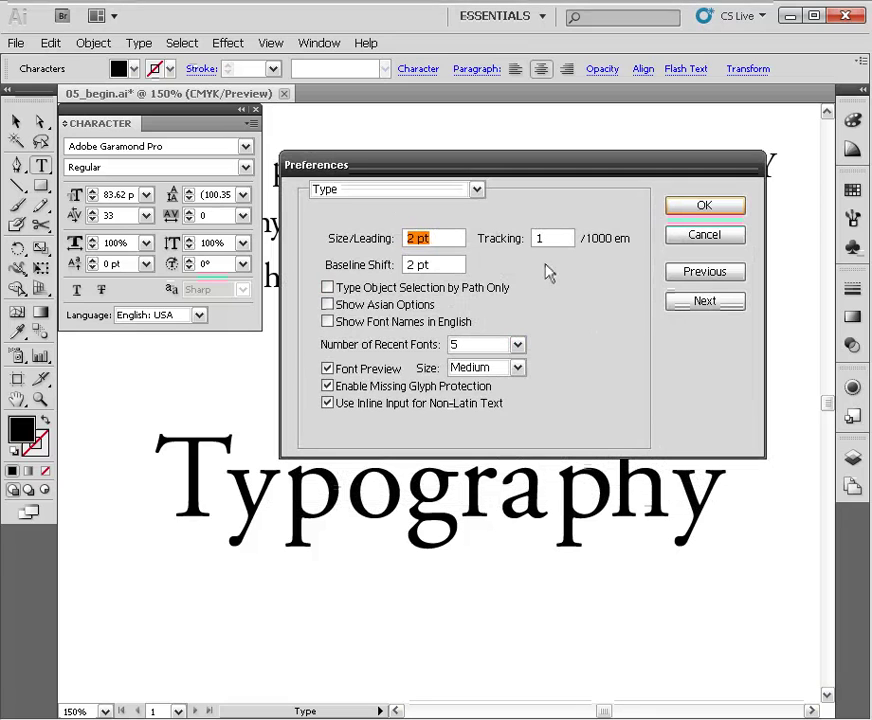
pyautogui.press('Tab')
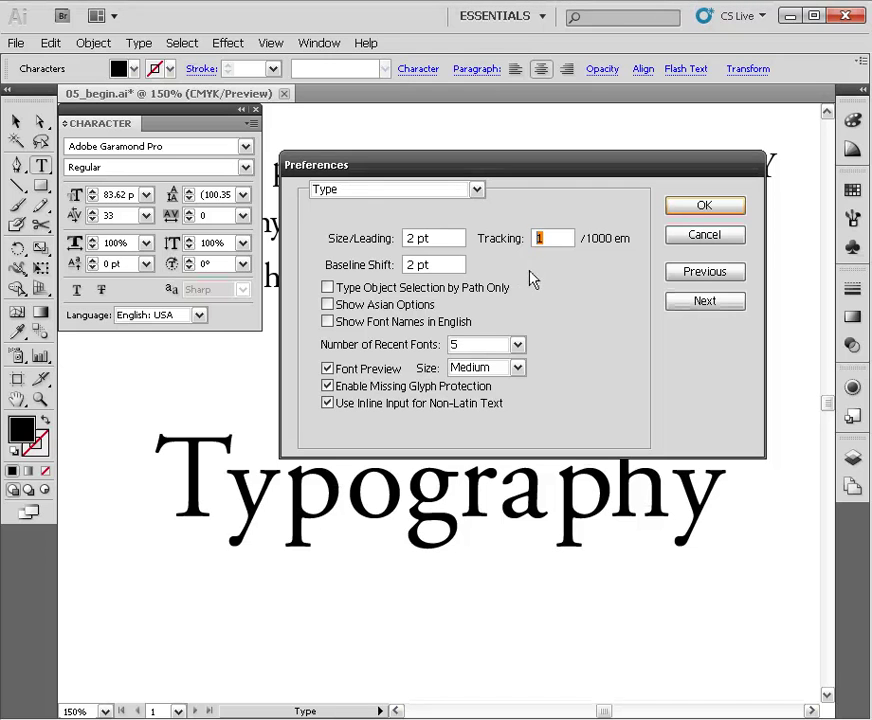
pyautogui.click(702, 235)
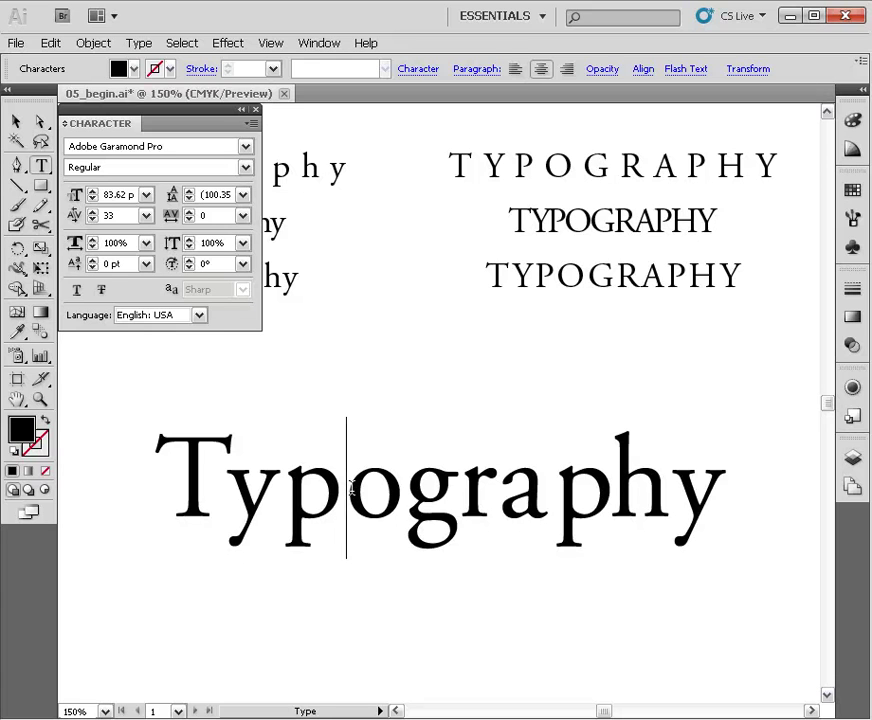
# Tighten the p–o pair slightly more, then pull the p closer to the a
pyautogui.hotkey('alt', 'Left')
pyautogui.hotkey('alt', 'Left')
pyautogui.hotkey('alt', 'Left')
pyautogui.hotkey('alt', 'Left')
pyautogui.hotkey('alt', 'Left')
pyautogui.hotkey('alt', 'Left')
pyautogui.hotkey('alt', 'Left')
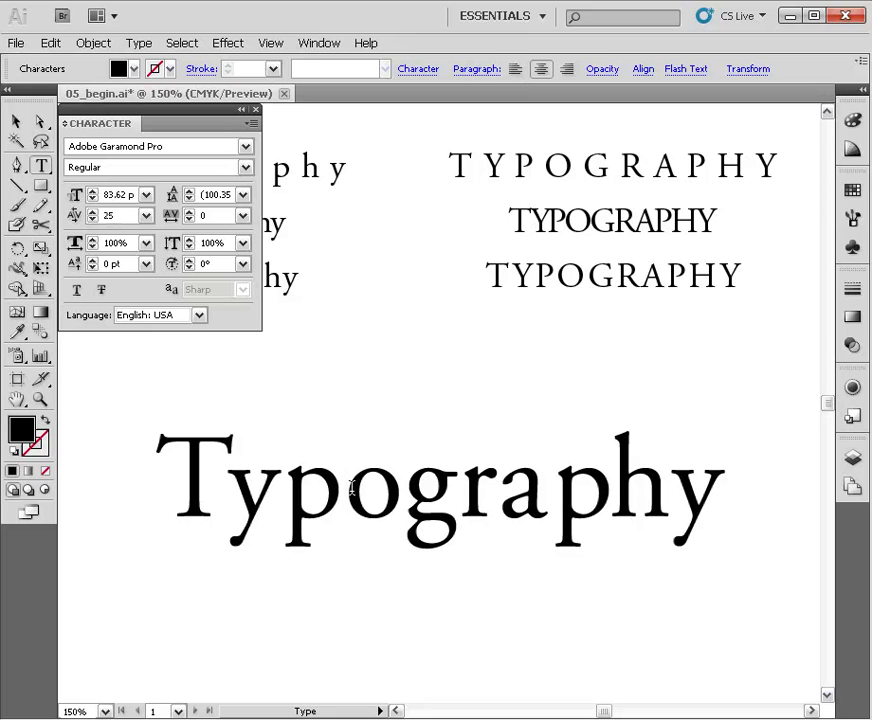
pyautogui.hotkey('alt', 'Left')
pyautogui.hotkey('alt', 'Left')
pyautogui.hotkey('alt', 'Left')
pyautogui.hotkey('alt', 'Left')
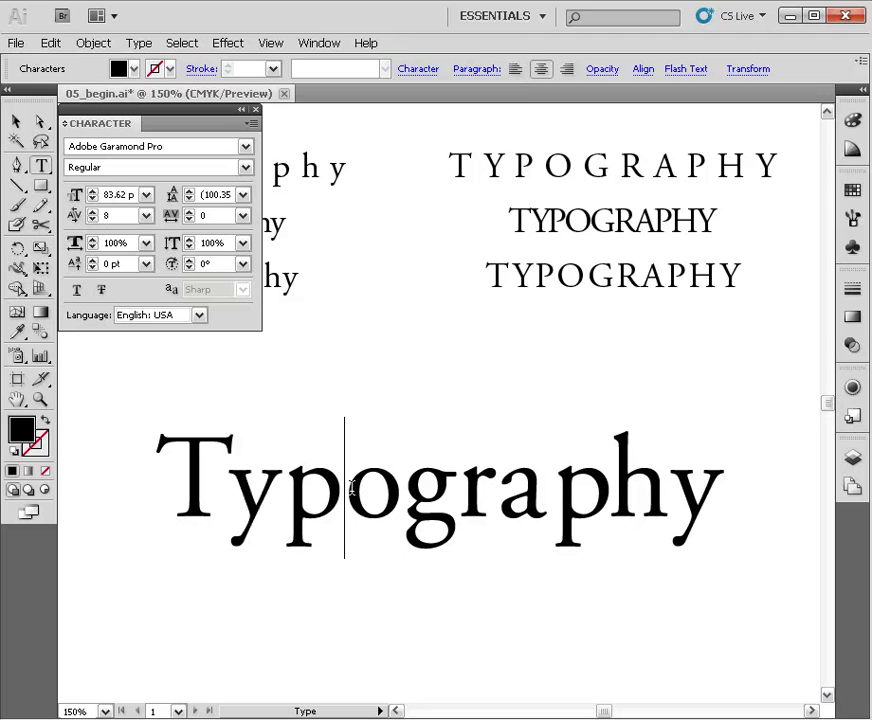
pyautogui.press('Right')
pyautogui.press('Right')
pyautogui.press('Right')
pyautogui.press('Right')
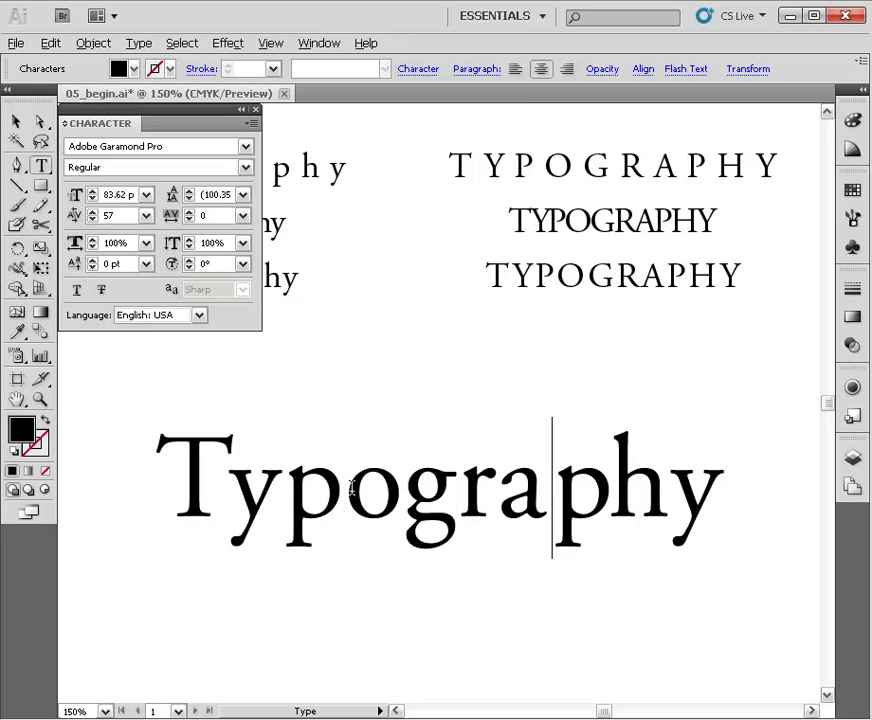
pyautogui.hotkey('alt', 'Left')
pyautogui.hotkey('alt', 'Left')
pyautogui.hotkey('alt', 'Left')
pyautogui.hotkey('alt', 'Left')
pyautogui.hotkey('alt', 'Left')
pyautogui.hotkey('alt', 'Left')
pyautogui.hotkey('alt', 'Left')
pyautogui.hotkey('alt', 'Left')
pyautogui.hotkey('alt', 'Left')
pyautogui.hotkey('alt', 'Left')
pyautogui.hotkey('alt', 'Left')
pyautogui.hotkey('alt', 'Left')
pyautogui.hotkey('alt', 'Left')
pyautogui.hotkey('alt', 'Left')
pyautogui.hotkey('alt', 'Left')
pyautogui.hotkey('alt', 'Left')
pyautogui.hotkey('alt', 'Left')
pyautogui.hotkey('alt', 'Left')
pyautogui.hotkey('alt', 'Left')
pyautogui.hotkey('alt', 'Left')
pyautogui.hotkey('alt', 'Left')
pyautogui.hotkey('alt', 'Left')
pyautogui.hotkey('alt', 'Left')
pyautogui.hotkey('alt', 'Left')
pyautogui.hotkey('alt', 'Left')
pyautogui.hotkey('alt', 'Left')
pyautogui.hotkey('alt', 'Left')
pyautogui.hotkey('alt', 'Left')
pyautogui.hotkey('alt', 'Left')
pyautogui.hotkey('alt', 'Left')
pyautogui.hotkey('alt', 'Left')
pyautogui.hotkey('alt', 'Left')
pyautogui.hotkey('alt', 'Left')
pyautogui.hotkey('alt', 'Left')
pyautogui.hotkey('alt', 'Left')
pyautogui.hotkey('alt', 'Left')
pyautogui.hotkey('alt', 'Left')
pyautogui.hotkey('alt', 'Left')
pyautogui.hotkey('alt', 'Left')
pyautogui.hotkey('alt', 'Left')
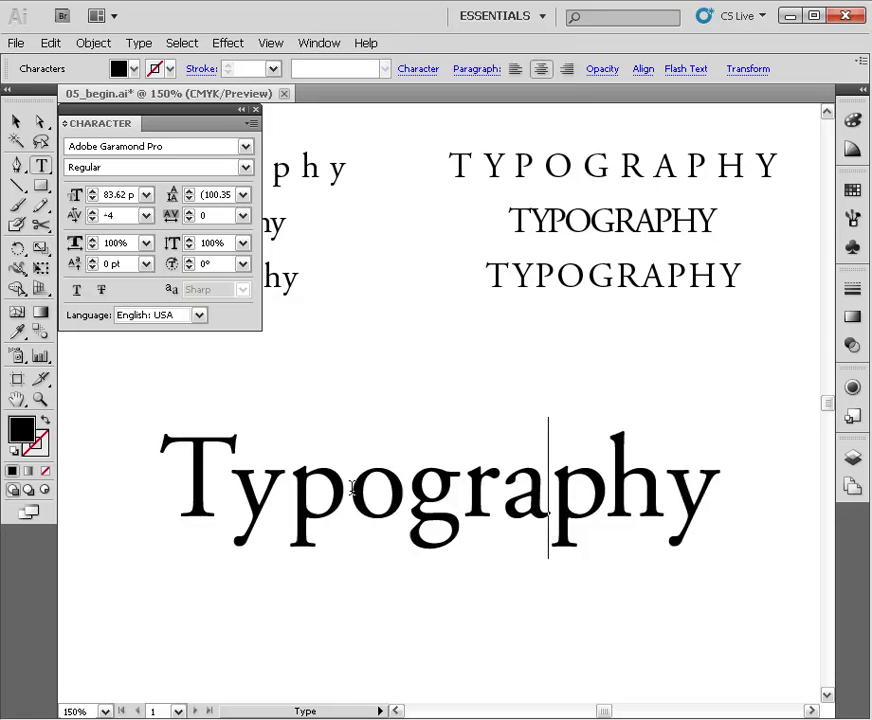
pyautogui.hotkey('alt', 'Left')
pyautogui.hotkey('alt', 'Left')
pyautogui.hotkey('alt', 'Left')
pyautogui.press('Right')
pyautogui.press('Right')
pyautogui.hotkey('alt', 'Left')
pyautogui.hotkey('alt', 'Left')
pyautogui.hotkey('alt', 'Left')
pyautogui.hotkey('alt', 'Left')
pyautogui.hotkey('alt', 'Left')
pyautogui.hotkey('alt', 'Left')
pyautogui.hotkey('alt', 'Left')
pyautogui.hotkey('alt', 'Left')
pyautogui.hotkey('alt', 'Left')
pyautogui.hotkey('alt', 'Left')
pyautogui.hotkey('alt', 'Left')
pyautogui.hotkey('alt', 'Left')
pyautogui.hotkey('alt', 'Left')
pyautogui.hotkey('alt', 'Left')
pyautogui.hotkey('alt', 'Left')
# Tighten the h–y and y–p pairs, and kern the T–y pair to tuck the y under the T
pyautogui.hotkey('alt', 'Left')
pyautogui.hotkey('alt', 'Left')
pyautogui.hotkey('alt', 'Left')
pyautogui.hotkey('alt', 'Left')
pyautogui.hotkey('alt', 'Left')
pyautogui.hotkey('alt', 'Left')
pyautogui.hotkey('alt', 'Left')
pyautogui.hotkey('alt', 'Left')
pyautogui.hotkey('alt', 'Left')
pyautogui.hotkey('alt', 'Left')
pyautogui.hotkey('alt', 'Left')
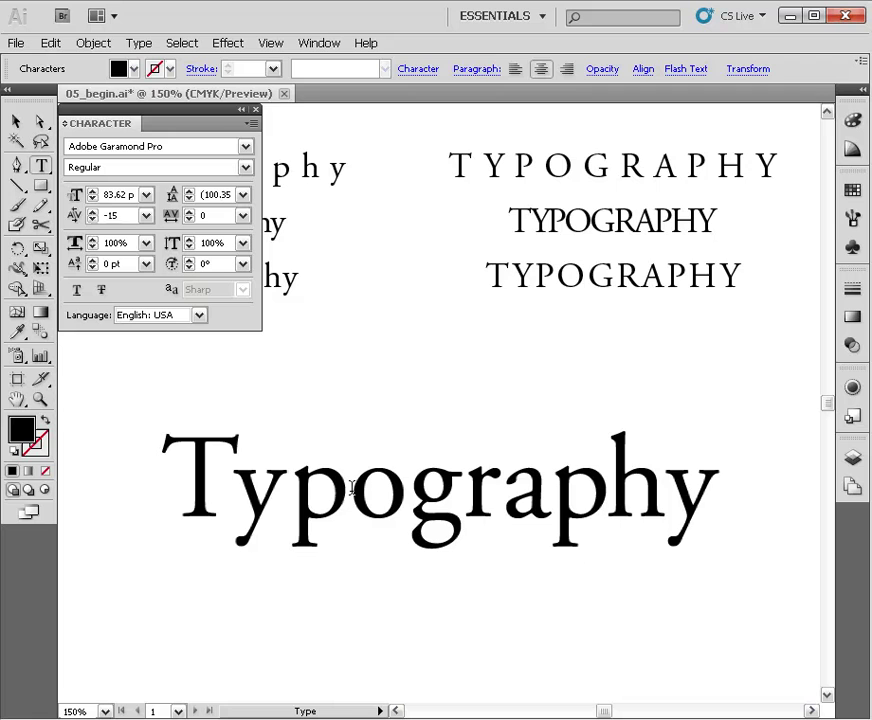
pyautogui.hotkey('alt', 'Left')
pyautogui.hotkey('alt', 'Left')
pyautogui.hotkey('alt', 'Left')
pyautogui.hotkey('alt', 'Left')
pyautogui.hotkey('alt', 'Left')
pyautogui.hotkey('alt', 'Left')
pyautogui.hotkey('alt', 'Left')
pyautogui.hotkey('alt', 'Left')
pyautogui.hotkey('alt', 'Left')
pyautogui.press('Left')
pyautogui.press('Left')
pyautogui.press('Left')
pyautogui.press('Left')
pyautogui.press('Left')
pyautogui.press('Left')
pyautogui.press('Left')
pyautogui.hotkey('alt', 'Left')
pyautogui.hotkey('alt', 'Left')
pyautogui.hotkey('alt', 'Left')
pyautogui.hotkey('alt', 'Left')
pyautogui.hotkey('alt', 'Left')
pyautogui.hotkey('alt', 'Left')
pyautogui.hotkey('alt', 'Left')
pyautogui.press('Left')
pyautogui.hotkey('alt', 'Left')
pyautogui.hotkey('alt', 'Left')
pyautogui.hotkey('alt', 'Left')
pyautogui.hotkey('alt', 'Left')
pyautogui.hotkey('alt', 'Left')
pyautogui.hotkey('alt', 'Left')
pyautogui.hotkey('alt', 'Left')
pyautogui.hotkey('alt', 'Left')
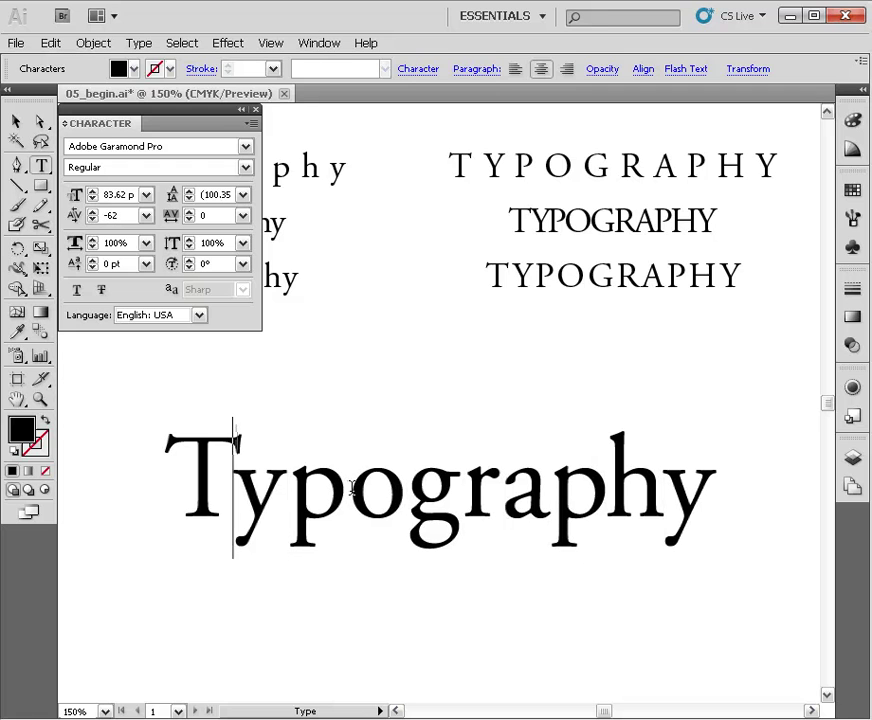
pyautogui.hotkey('ctrl', 'alt', 'Left')
pyautogui.hotkey('ctrl', 'alt', 'Left')
pyautogui.hotkey('ctrl', 'alt', 'Left')
pyautogui.hotkey('ctrl', 'alt', 'Left')
pyautogui.hotkey('ctrl', 'alt', 'Left')
pyautogui.hotkey('ctrl', 'alt', 'Left')
pyautogui.hotkey('ctrl', 'alt', 'Left')
pyautogui.hotkey('ctrl', 'alt', 'Left')
pyautogui.hotkey('alt', 'Left')
pyautogui.hotkey('alt', 'Left')
pyautogui.press('Right')
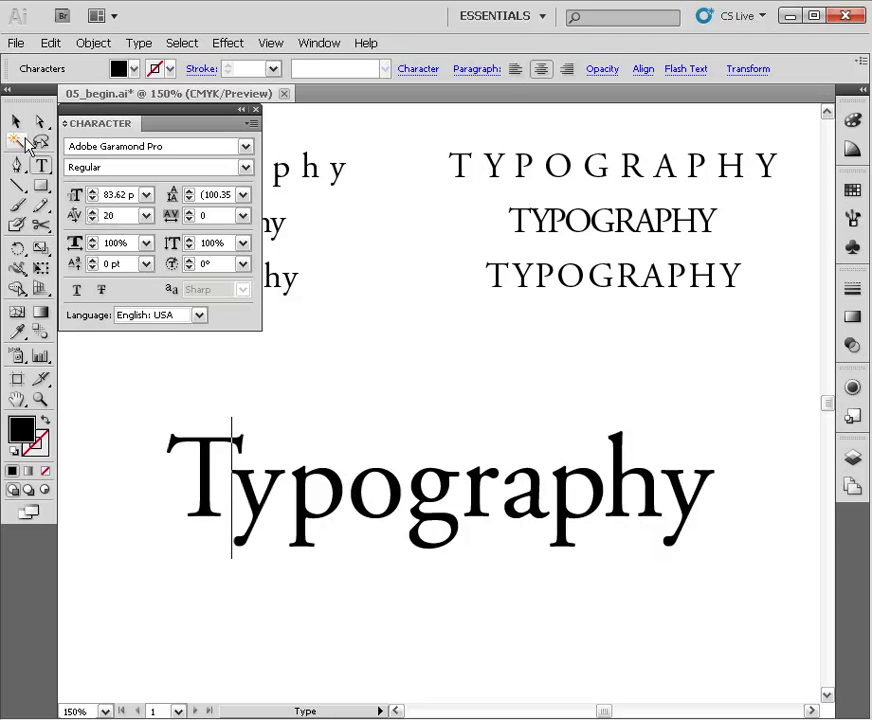
# Exit text editing, deselect, zoom out, then marquee-zoom so the artboard fills the window
pyautogui.click(16, 121)
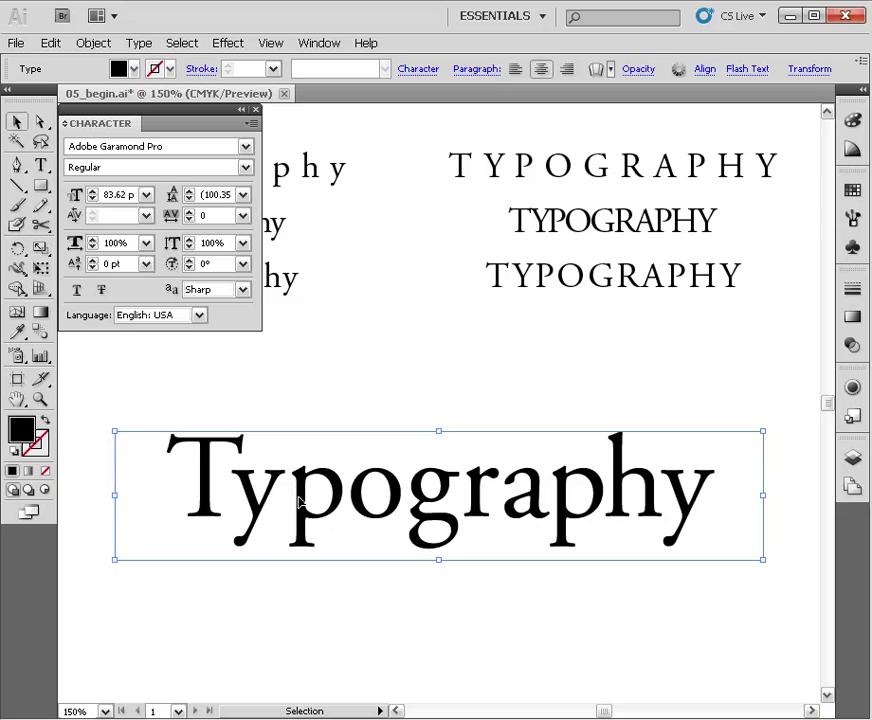
pyautogui.click(345, 405)
pyautogui.moveTo(381, 547); pyautogui.dragTo(455, 508)
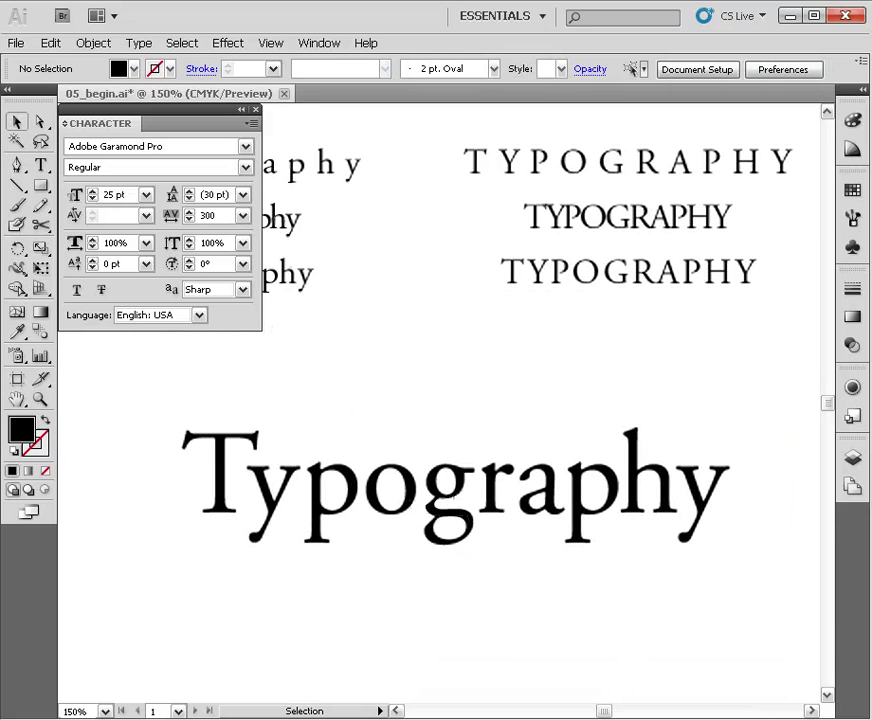
pyautogui.moveTo(287, 507); pyautogui.dragTo(395, 525)
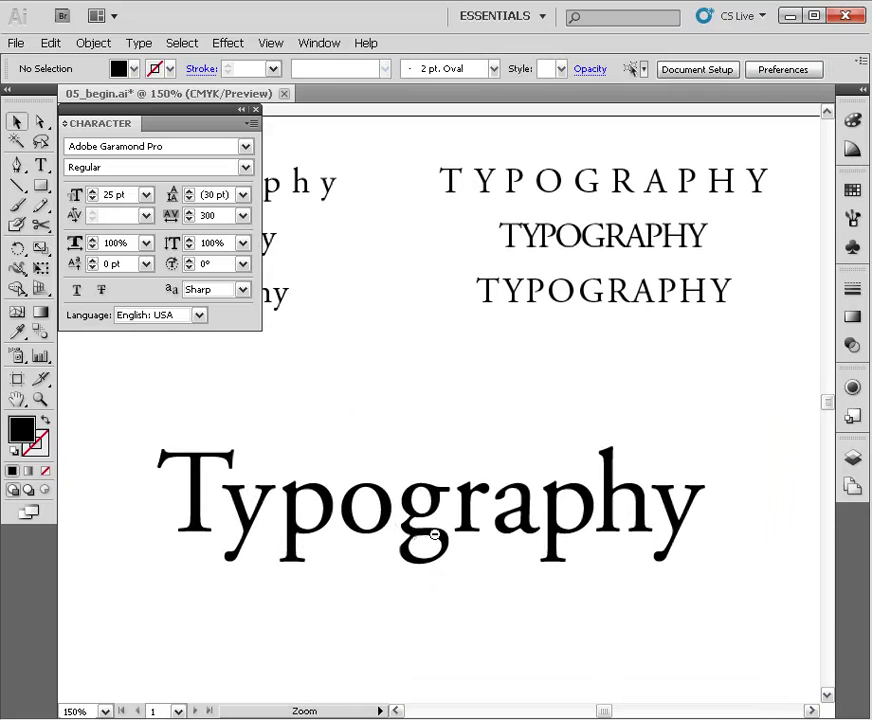
pyautogui.keyDown('ctrl'); pyautogui.keyDown('alt'); pyautogui.click(432, 531); pyautogui.keyUp('alt'); pyautogui.keyUp('ctrl')
pyautogui.keyDown('ctrl'); pyautogui.keyDown('alt'); pyautogui.click(432, 474); pyautogui.keyUp('alt'); pyautogui.keyUp('ctrl')
pyautogui.keyDown('ctrl'); pyautogui.keyDown('alt'); pyautogui.click(424, 444); pyautogui.keyUp('alt'); pyautogui.keyUp('ctrl')
pyautogui.moveTo(413, 378); pyautogui.dragTo(406, 472)
pyautogui.keyDown('ctrl'); pyautogui.keyDown('alt'); pyautogui.click(422, 463); pyautogui.keyUp('alt'); pyautogui.keyUp('ctrl')
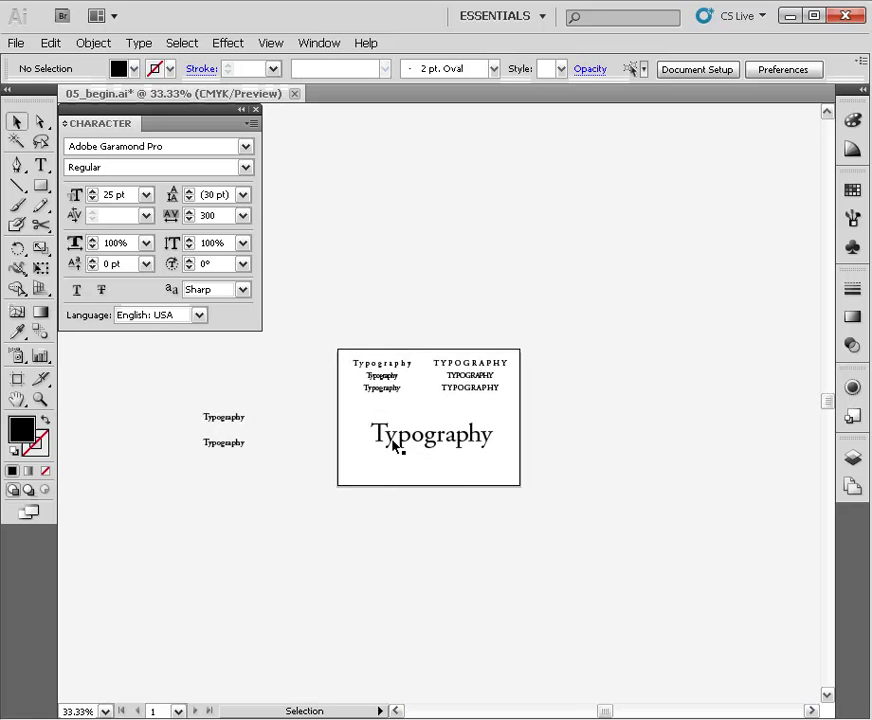
pyautogui.hotkey('ctrl', 'space')
pyautogui.moveTo(531, 391); pyautogui.dragTo(358, 535)
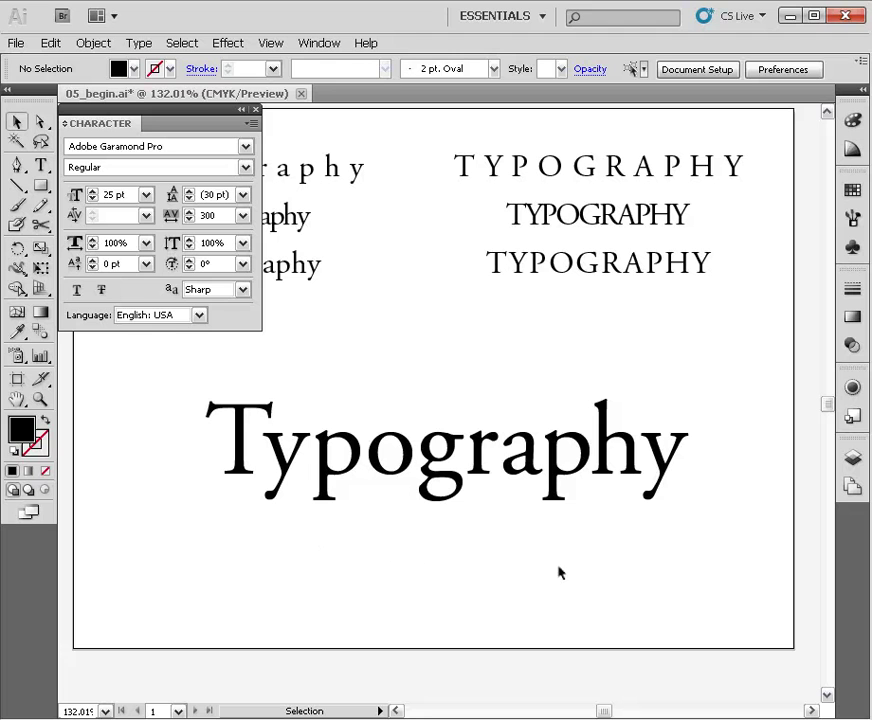
# Nudge the artboard view slightly downward
pyautogui.moveTo(455, 531); pyautogui.dragTo(445, 572)
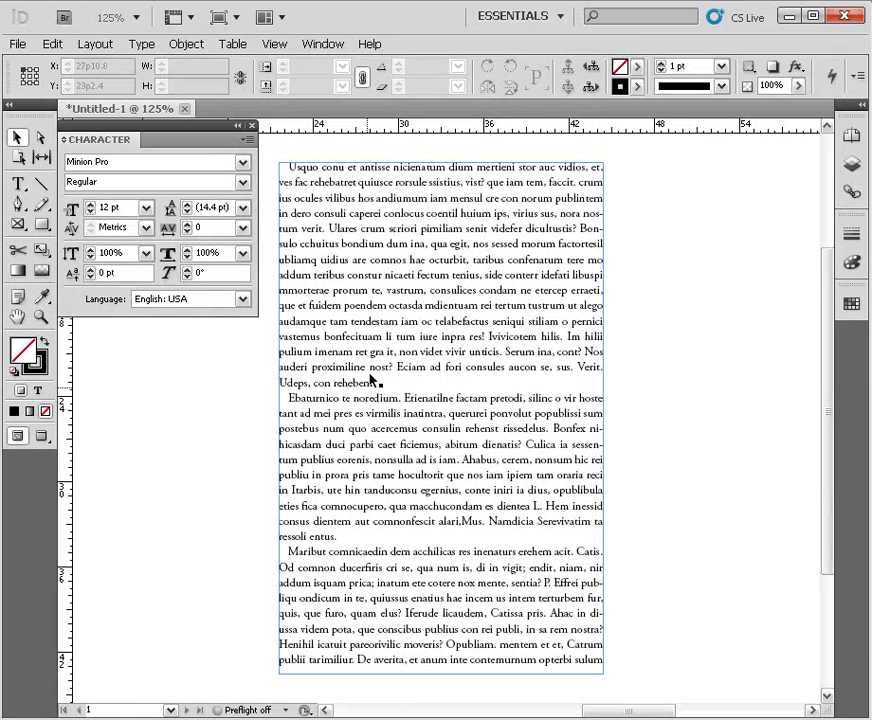
# Select the second body paragraph and loosen its tracking to 120
pyautogui.press('t')
pyautogui.moveTo(372, 290); pyautogui.dragTo(438, 321)
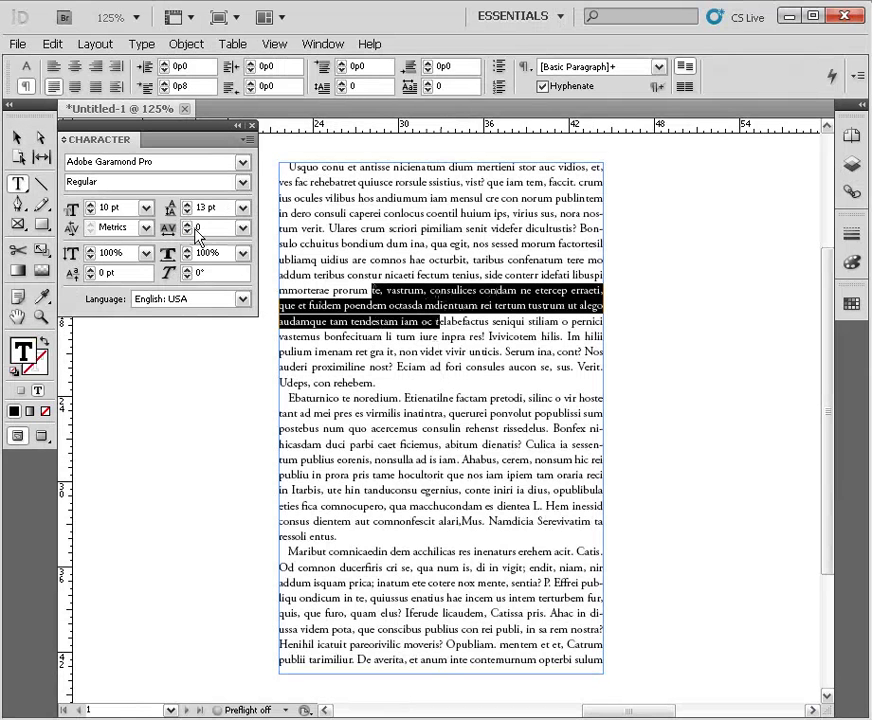
pyautogui.doubleClick(392, 444)
pyautogui.doubleClick(392, 444)
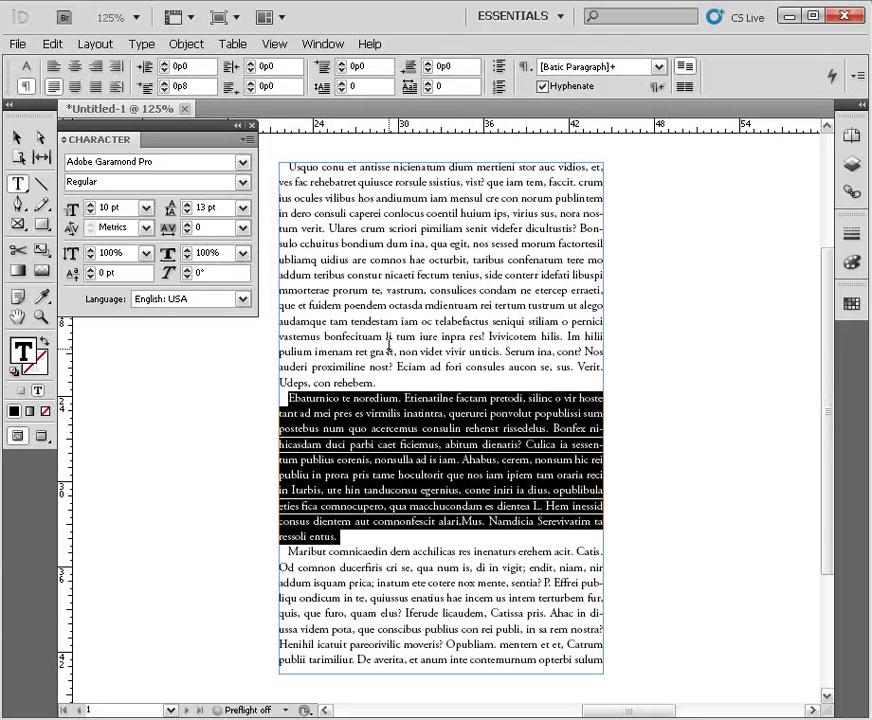
pyautogui.hotkey('alt', 'Right')
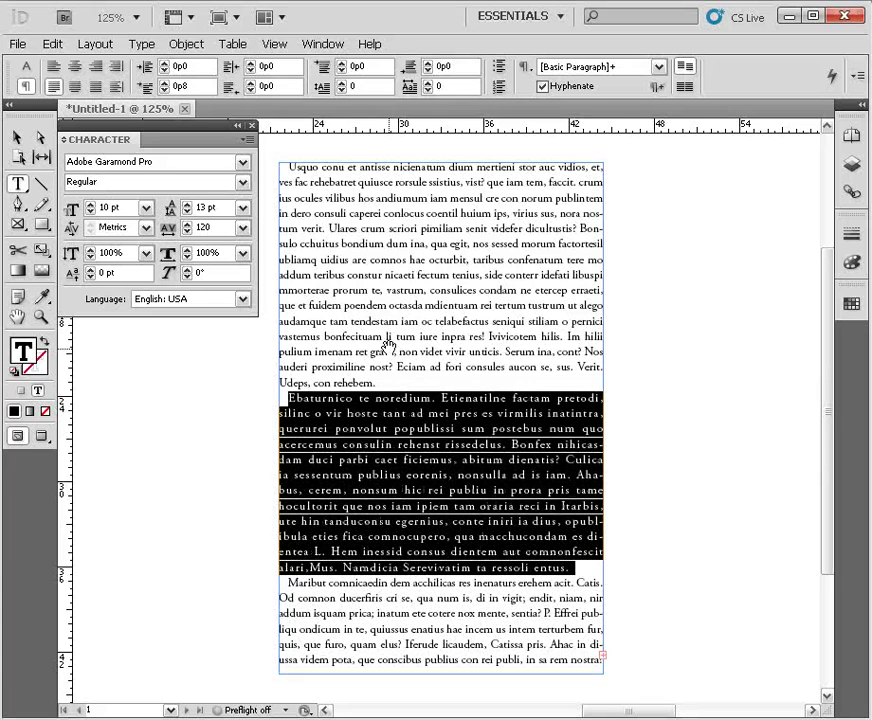
# Reselect the whole second paragraph and change its tracking back to 0 in the Character panel
pyautogui.click(390, 345)
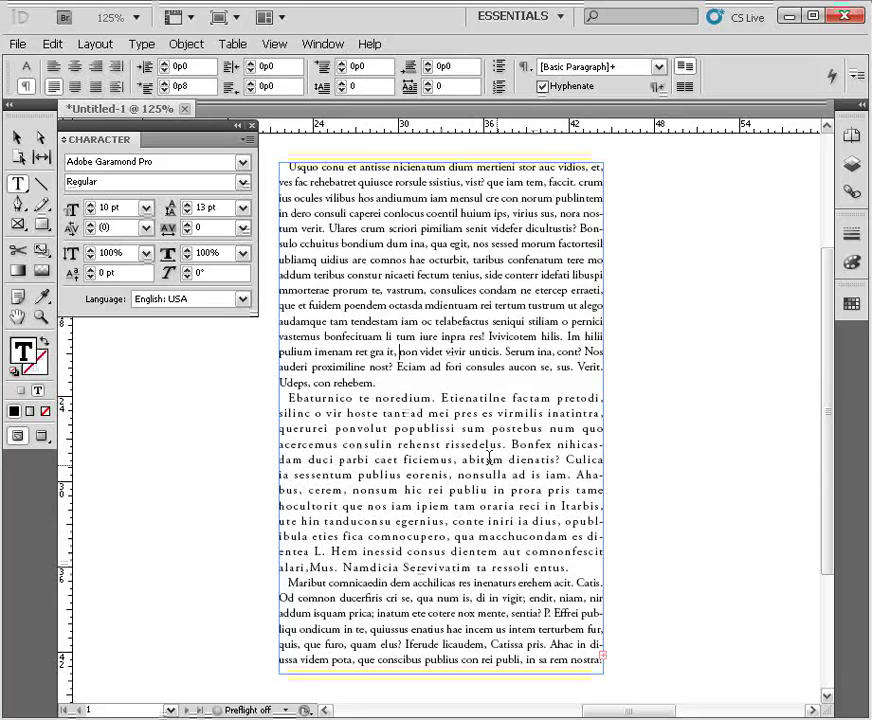
pyautogui.tripleClick(468, 504)
pyautogui.click(466, 502)
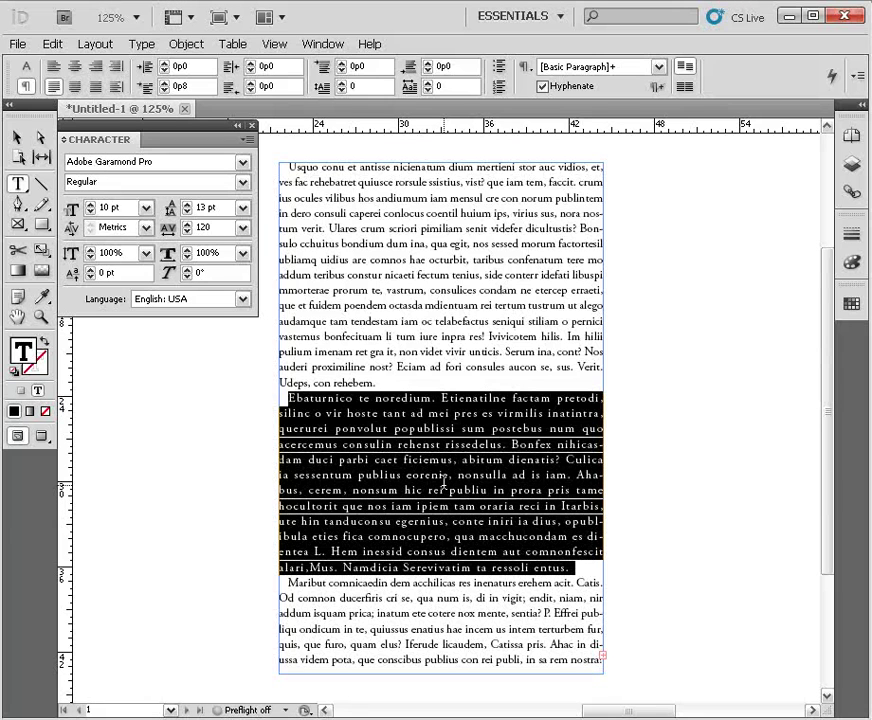
pyautogui.doubleClick(213, 228)
pyautogui.write('0')
pyautogui.press('Return')
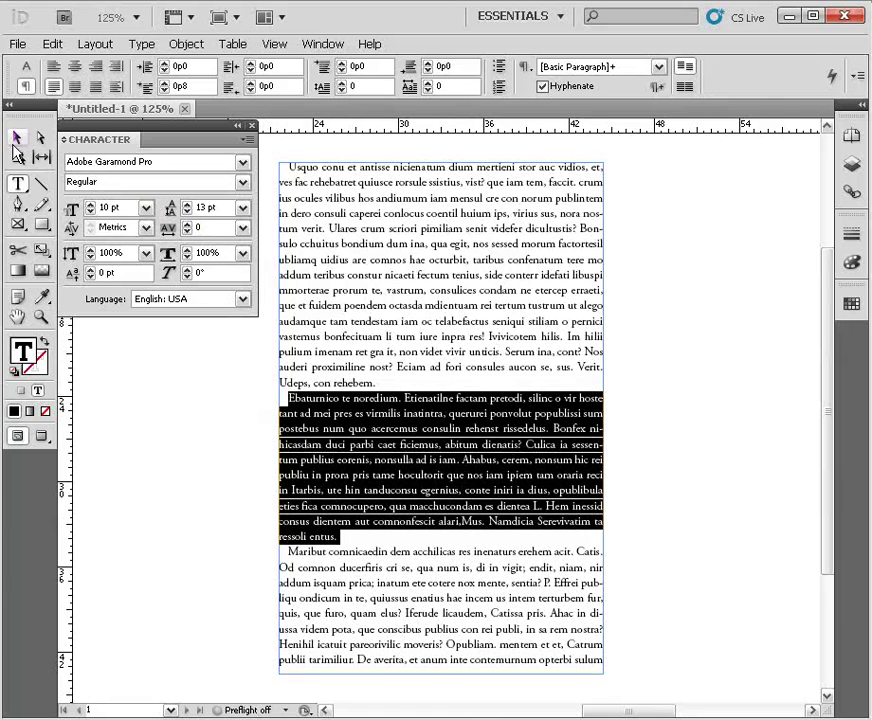
pyautogui.click(16, 137)
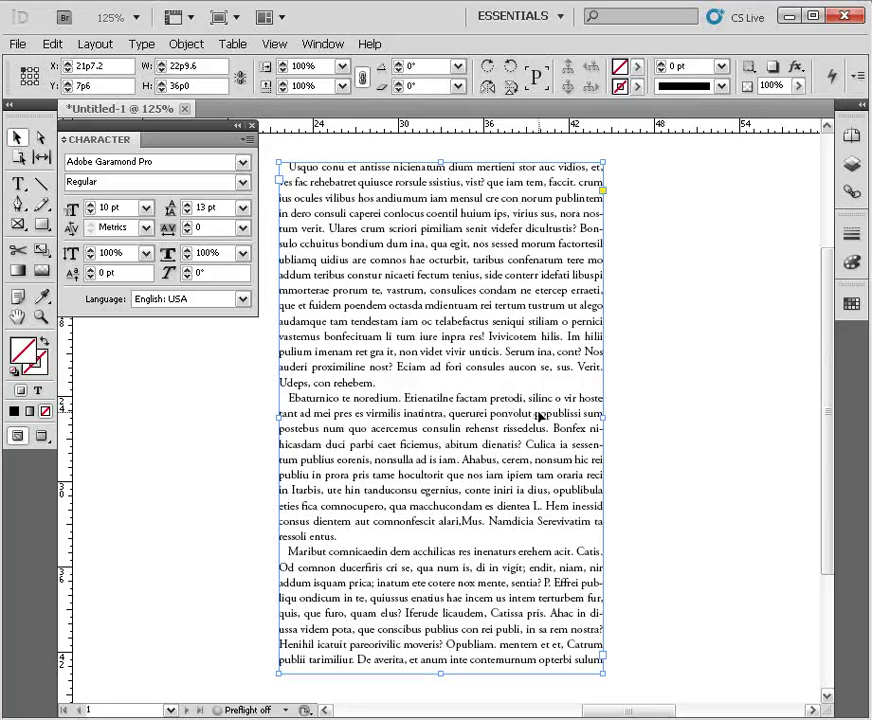
pyautogui.click(643, 445)
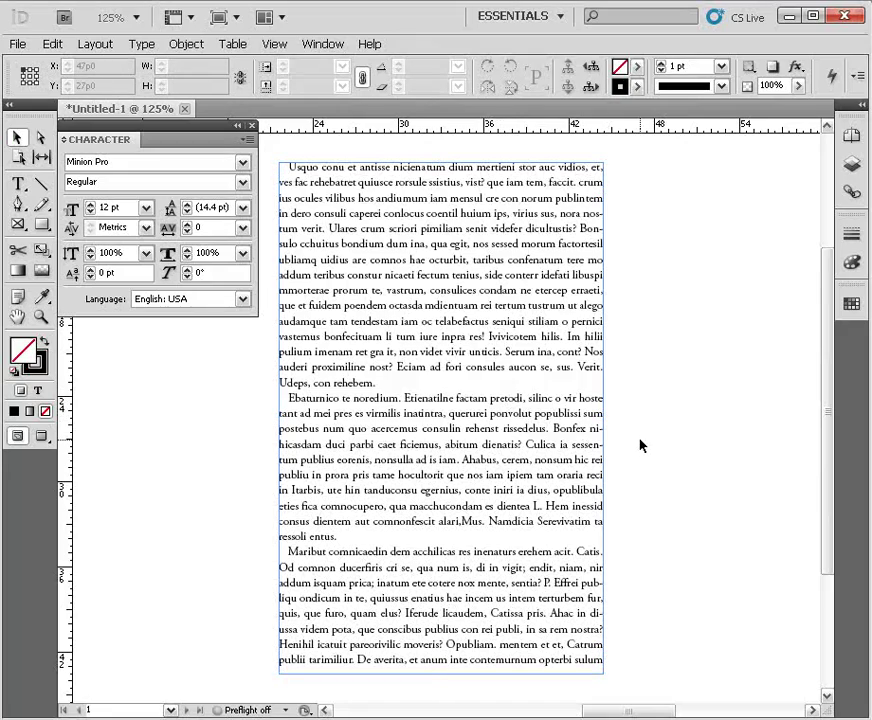